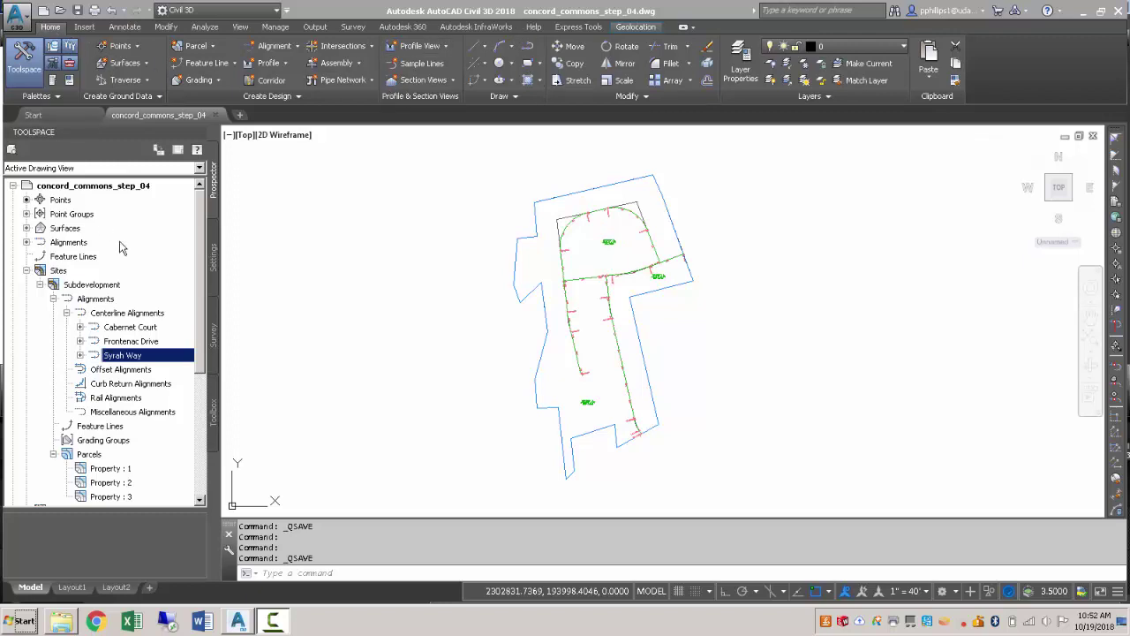
Save the drawing as a new copy named concord_commons_step_05.dwg.
{"action": "type", "text": "save"}
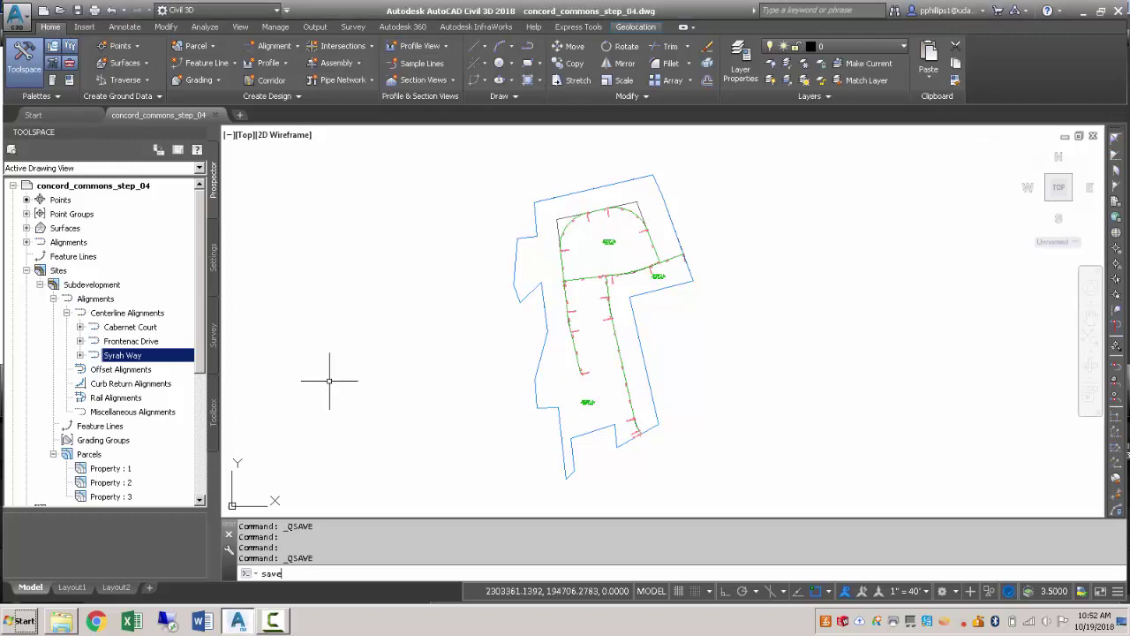
{"action": "type", "text": "as"}
{"action": "key", "text": "Return"}
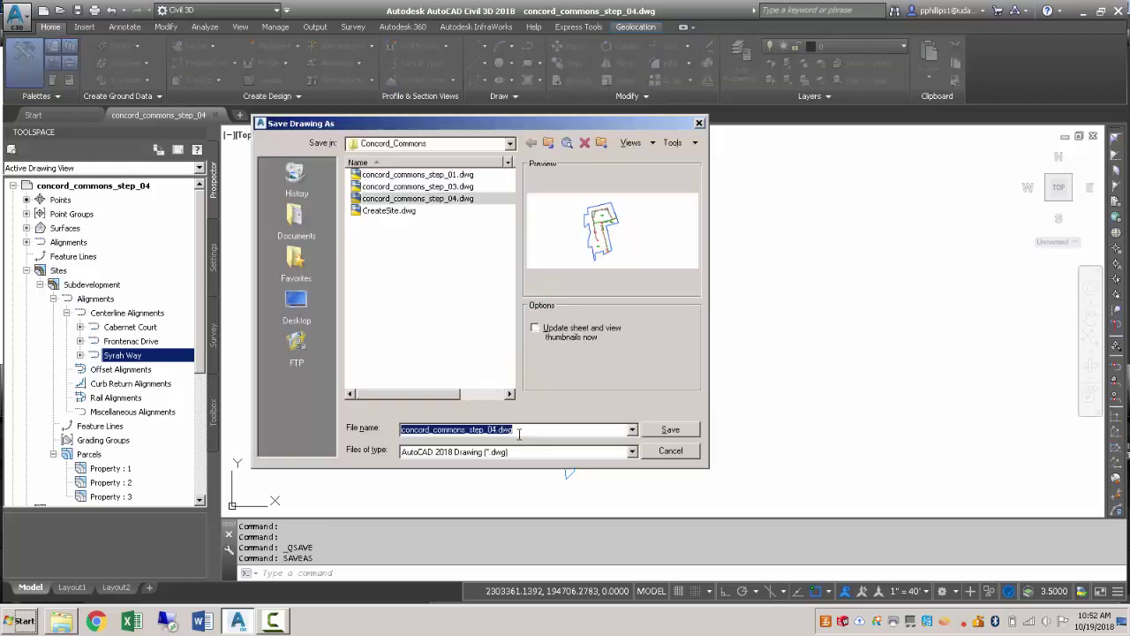
{"action": "left_click", "coordinate": [494, 430]}
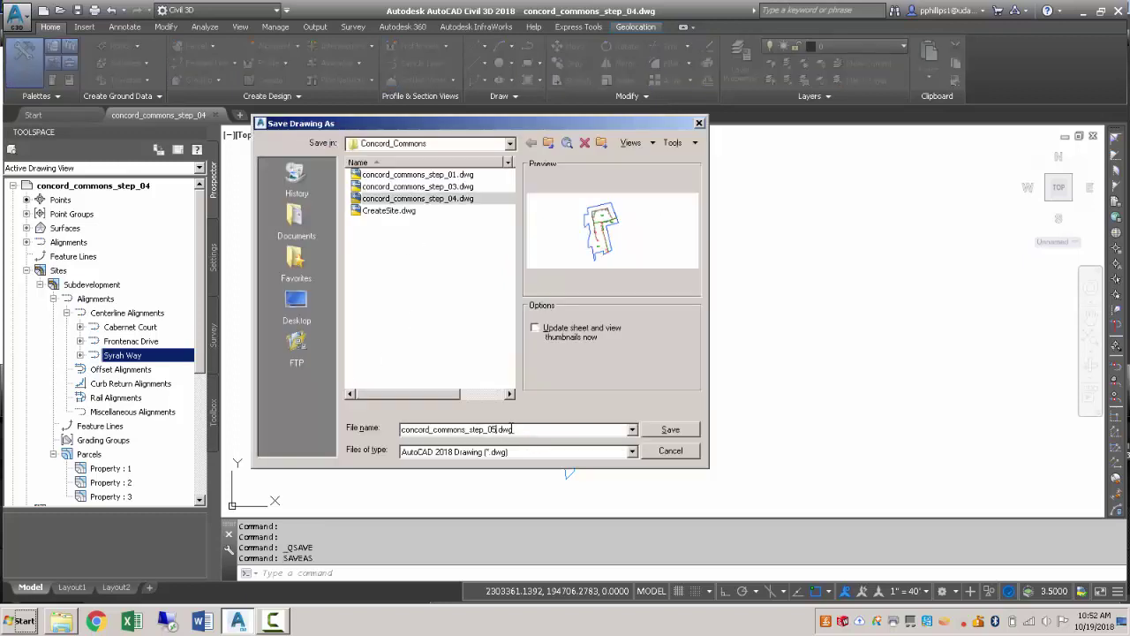
{"action": "key", "text": "Return"}
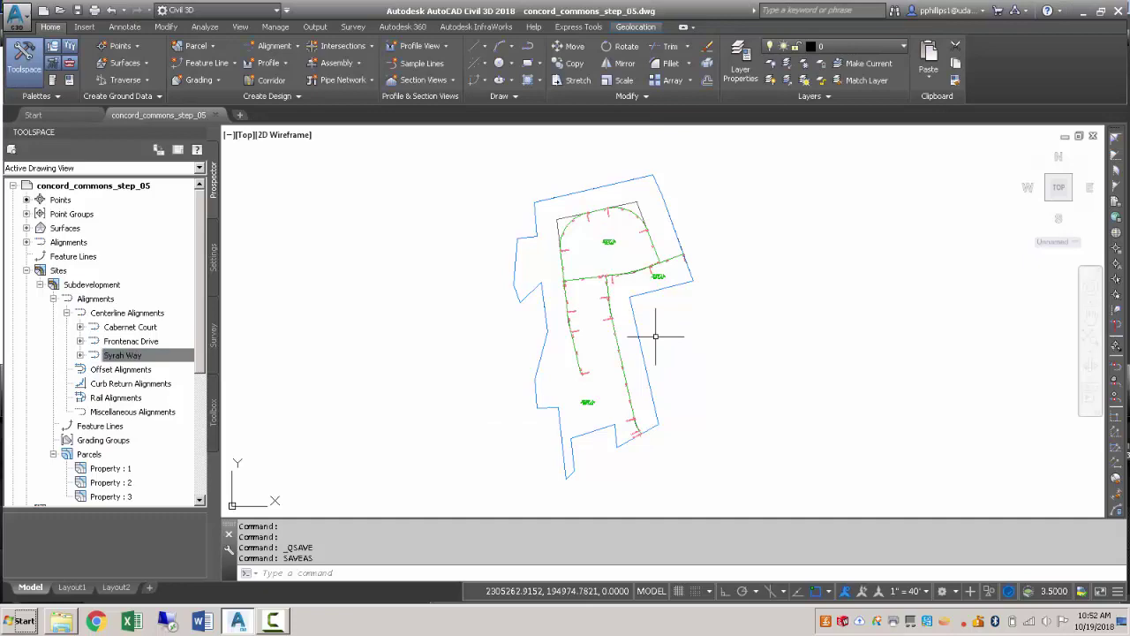
{"action": "scroll", "coordinate": [617, 255], "scroll_direction": "up", "scroll_amount": 5}
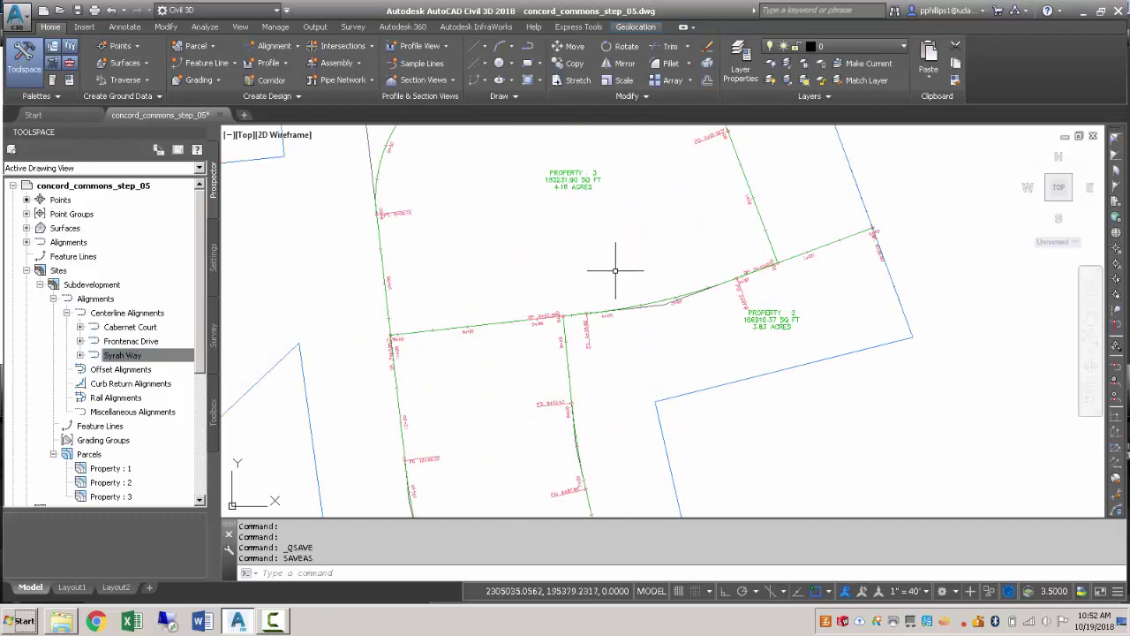
{"action": "middle_click_drag", "start_coordinate": [615, 270], "coordinate": [662, 348]}
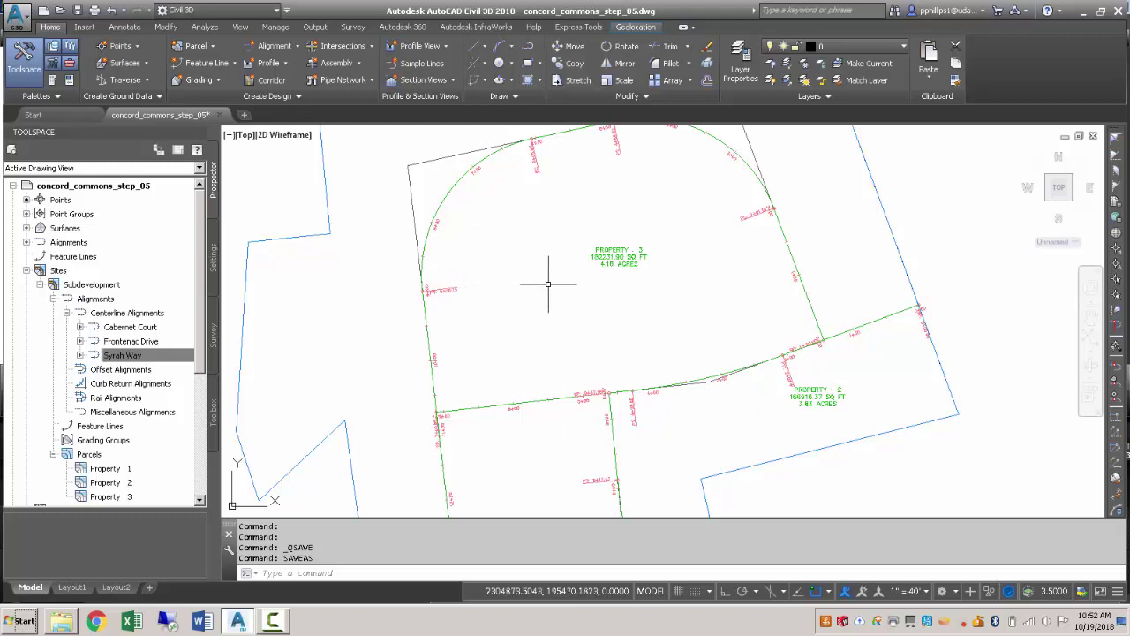
{"action": "mouse_move", "coordinate": [549, 284]}
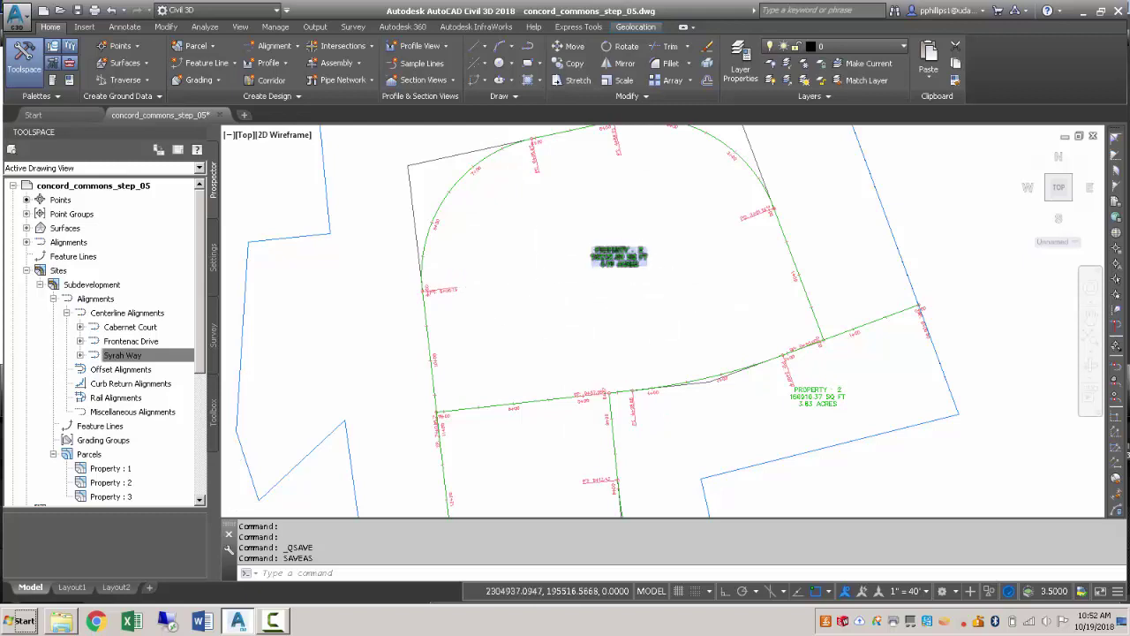
{"action": "scroll", "coordinate": [601, 256], "scroll_direction": "down", "scroll_amount": 2}
{"action": "mouse_move", "coordinate": [619, 290]}
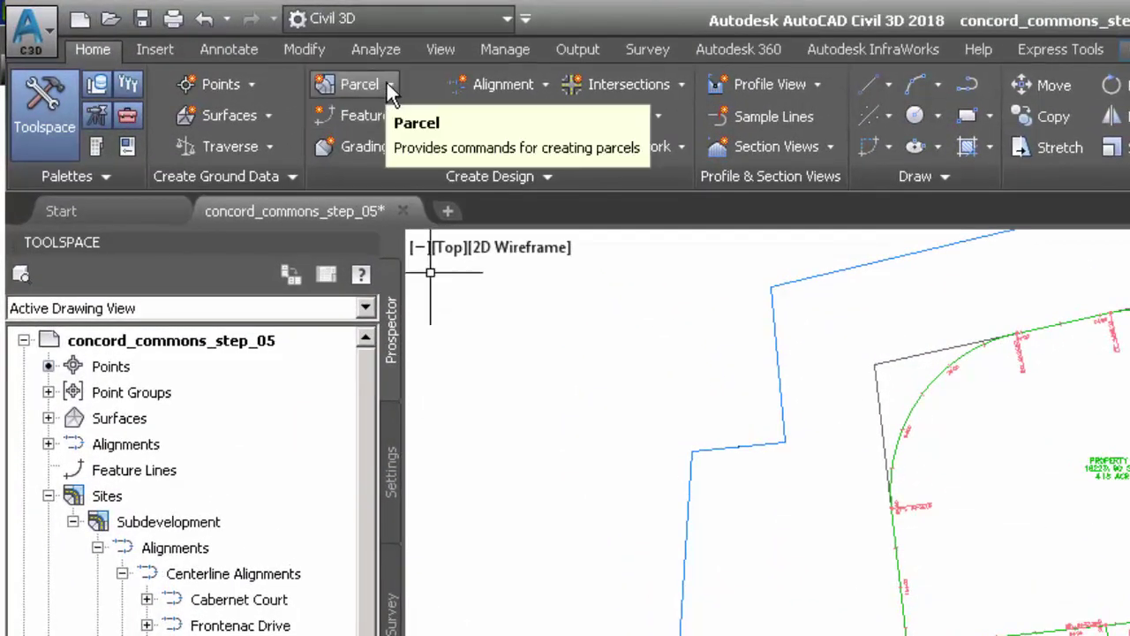
Start Create Right of Way and select the cul-de-sac parcel plus two other property parcels.
{"action": "left_click", "coordinate": [388, 83]}
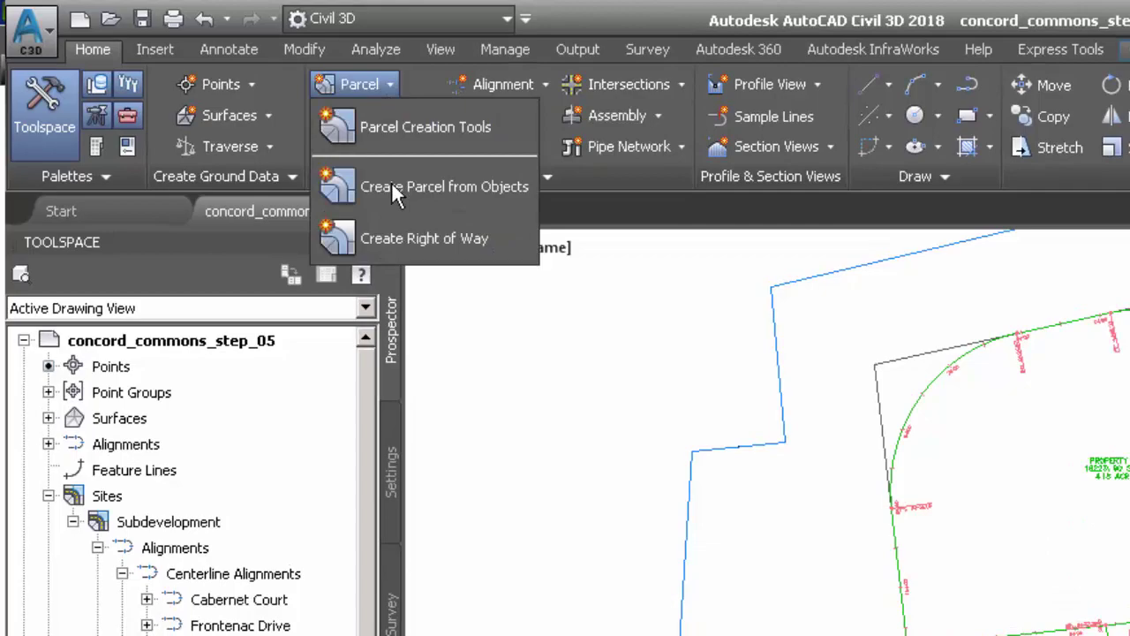
{"action": "left_click", "coordinate": [386, 237]}
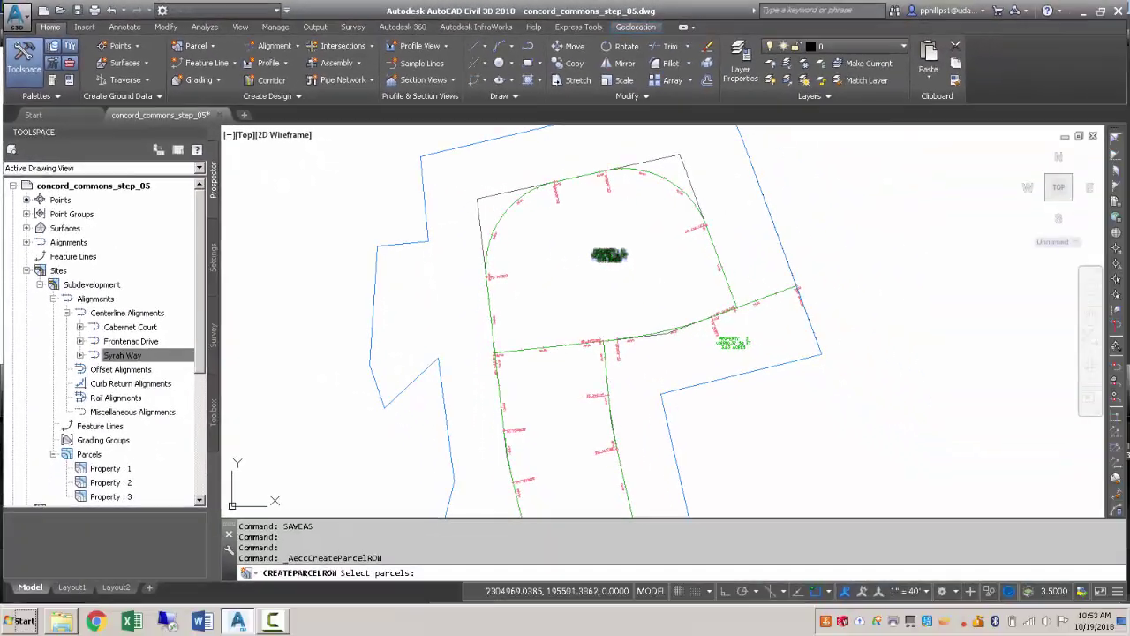
{"action": "scroll", "coordinate": [628, 269], "scroll_direction": "down", "scroll_amount": 3}
{"action": "mouse_move", "coordinate": [628, 268]}
{"action": "middle_mouse_down"}
{"action": "mouse_move", "coordinate": [605, 252]}
{"action": "mouse_move", "coordinate": [606, 219]}
{"action": "middle_mouse_up"}
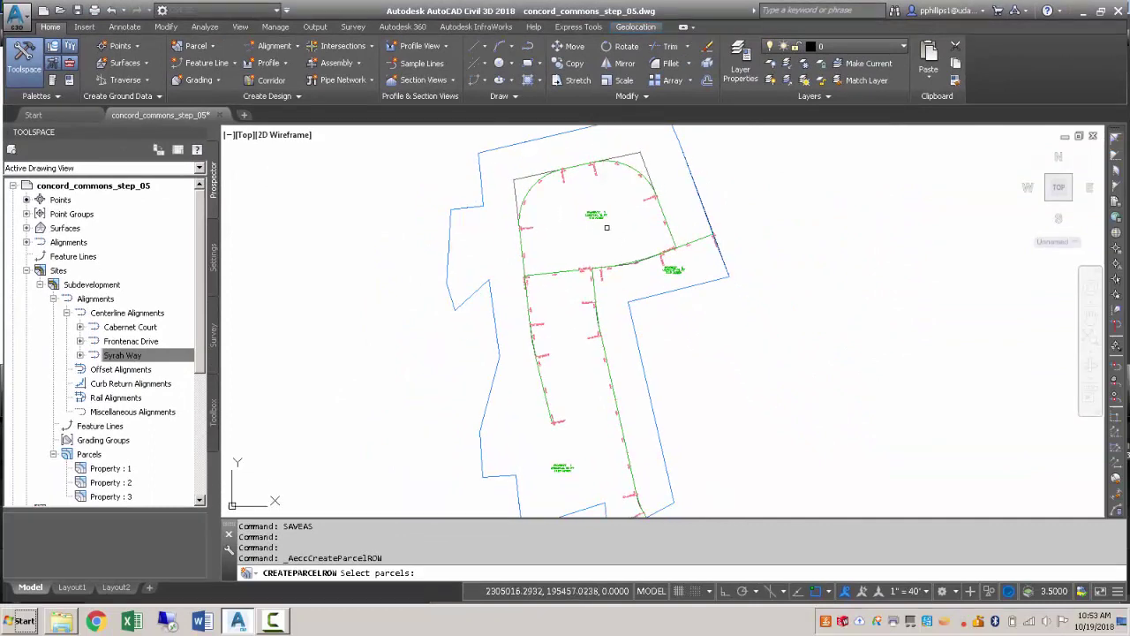
{"action": "left_click", "coordinate": [597, 215]}
{"action": "left_click", "coordinate": [673, 269]}
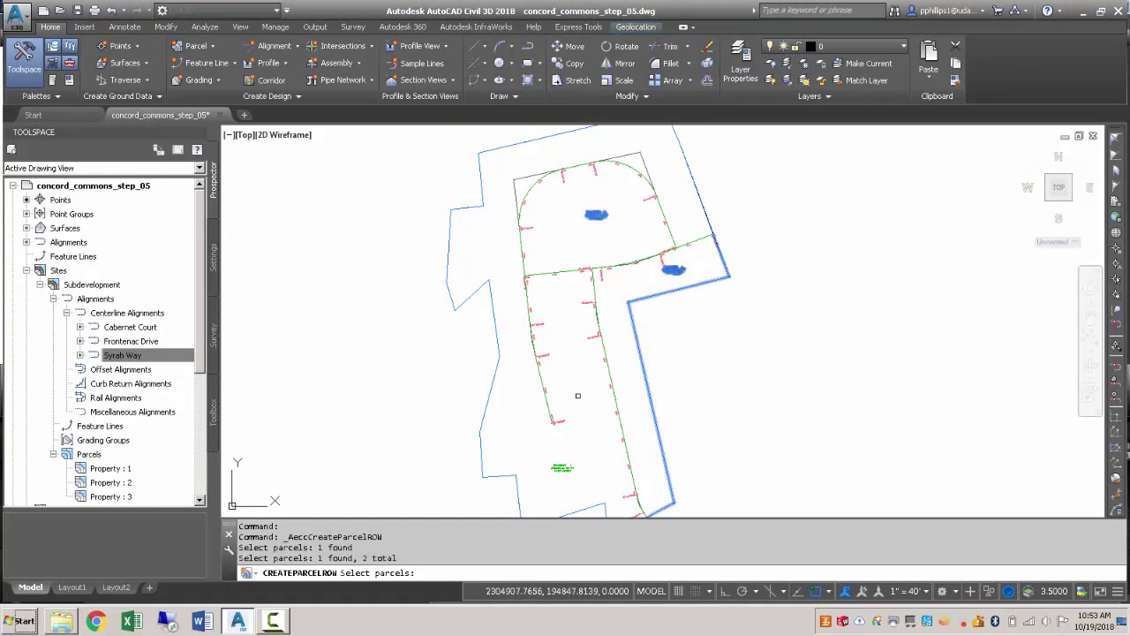
{"action": "left_click", "coordinate": [562, 468]}
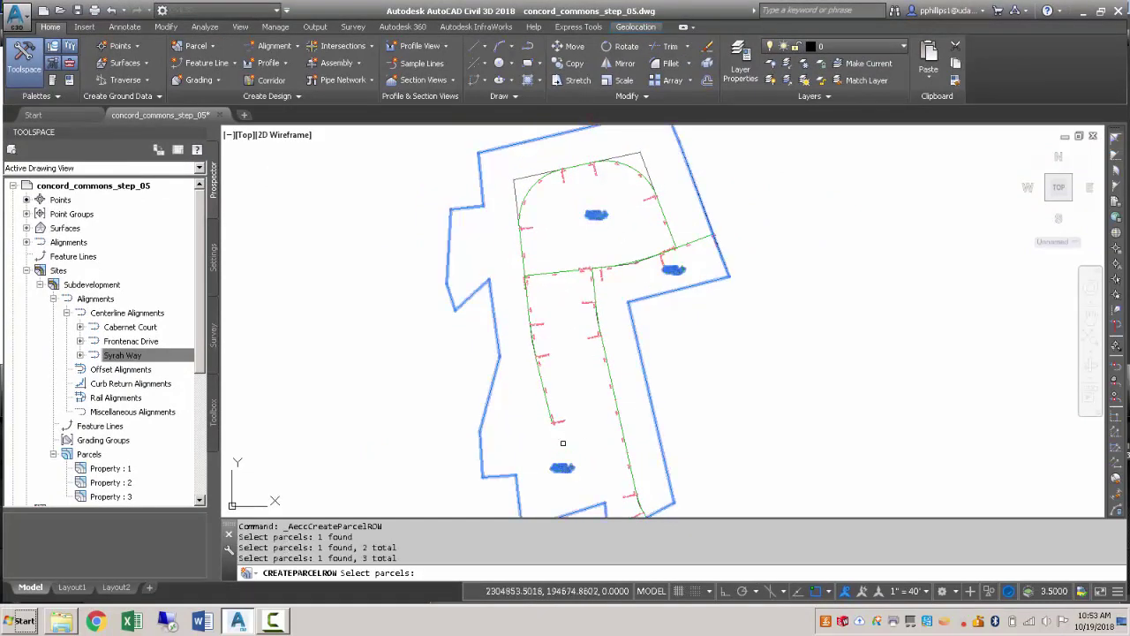
{"action": "key", "text": "Return"}
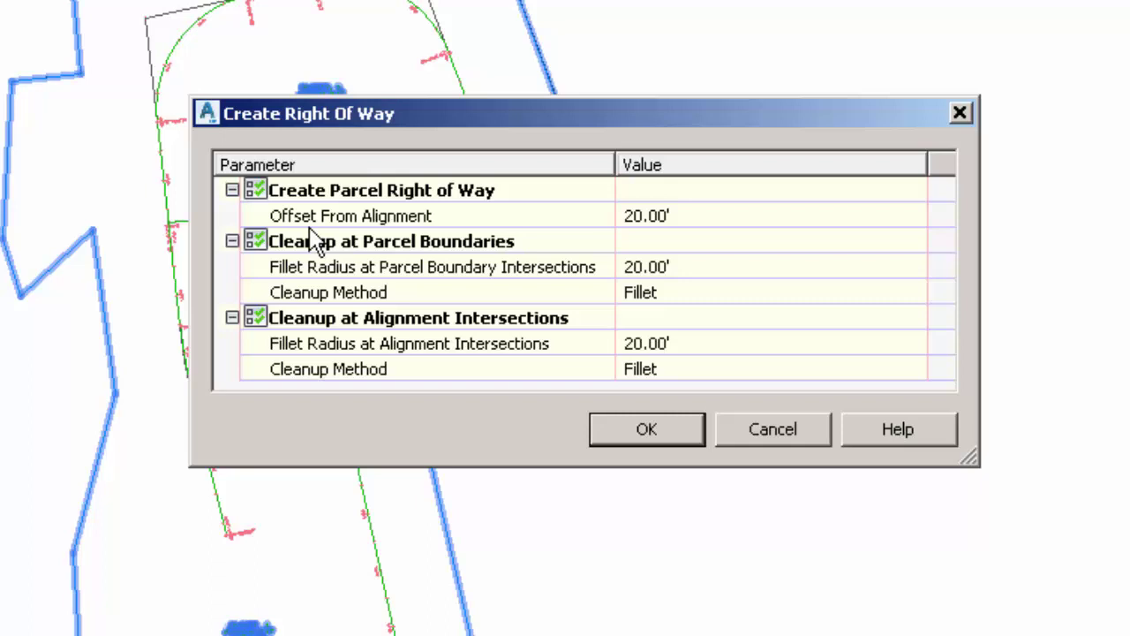
Set a 25' alignment offset, 25' boundary fillet with Fillet cleanup, and 35' intersection fillet.
{"action": "left_click", "coordinate": [632, 215]}
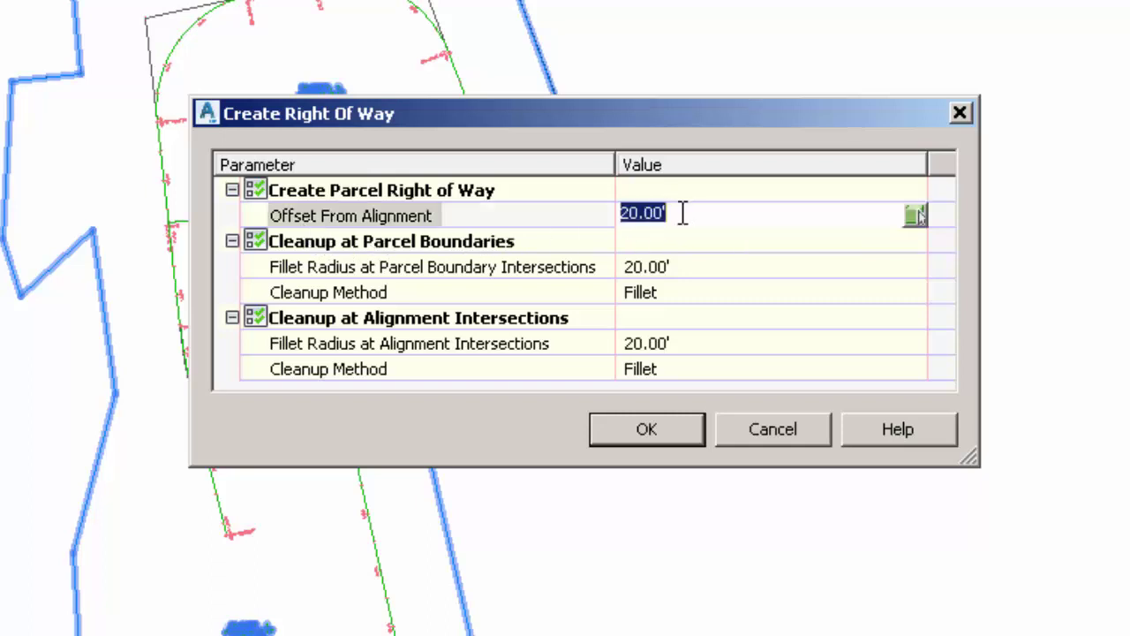
{"action": "type", "text": "25"}
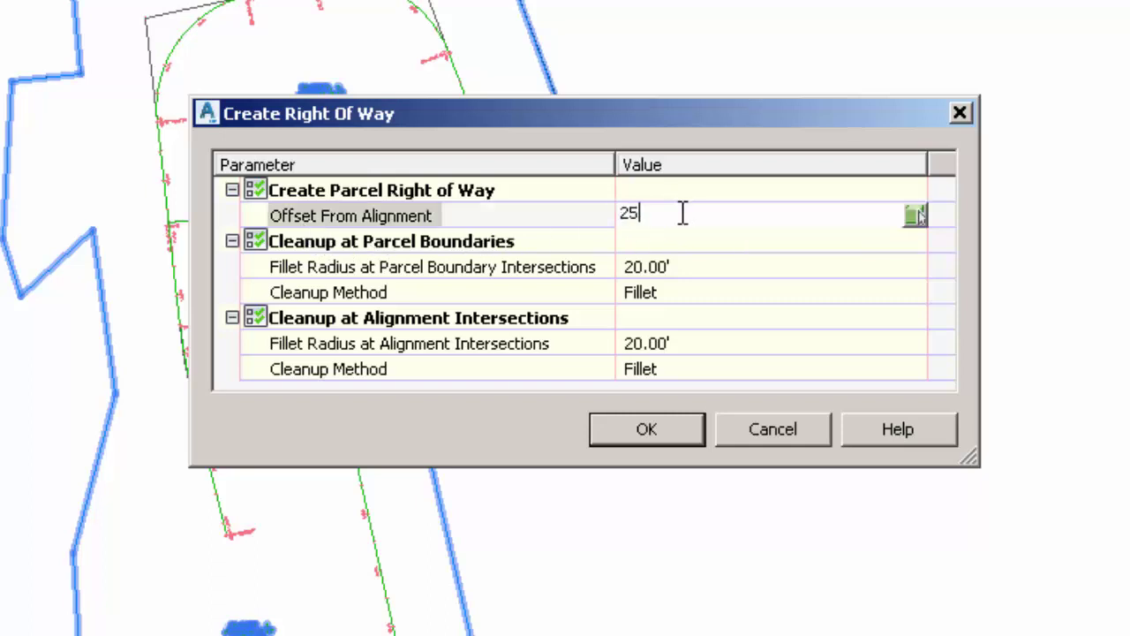
{"action": "key", "text": "Return"}
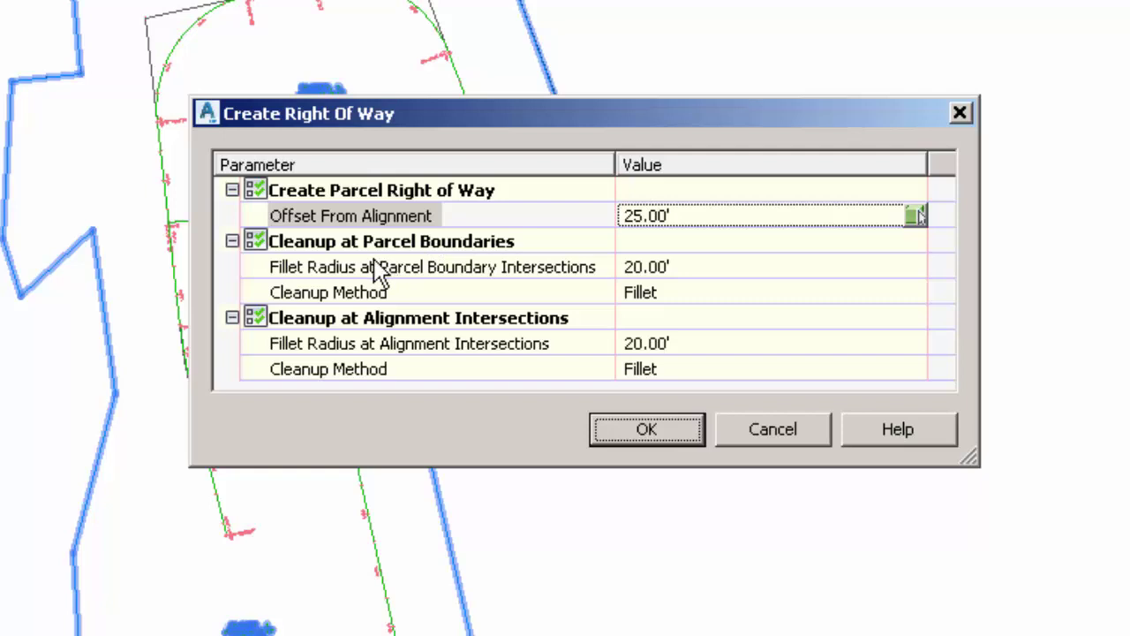
{"action": "left_click", "coordinate": [693, 267]}
{"action": "type", "text": "25"}
{"action": "key", "text": "Return"}
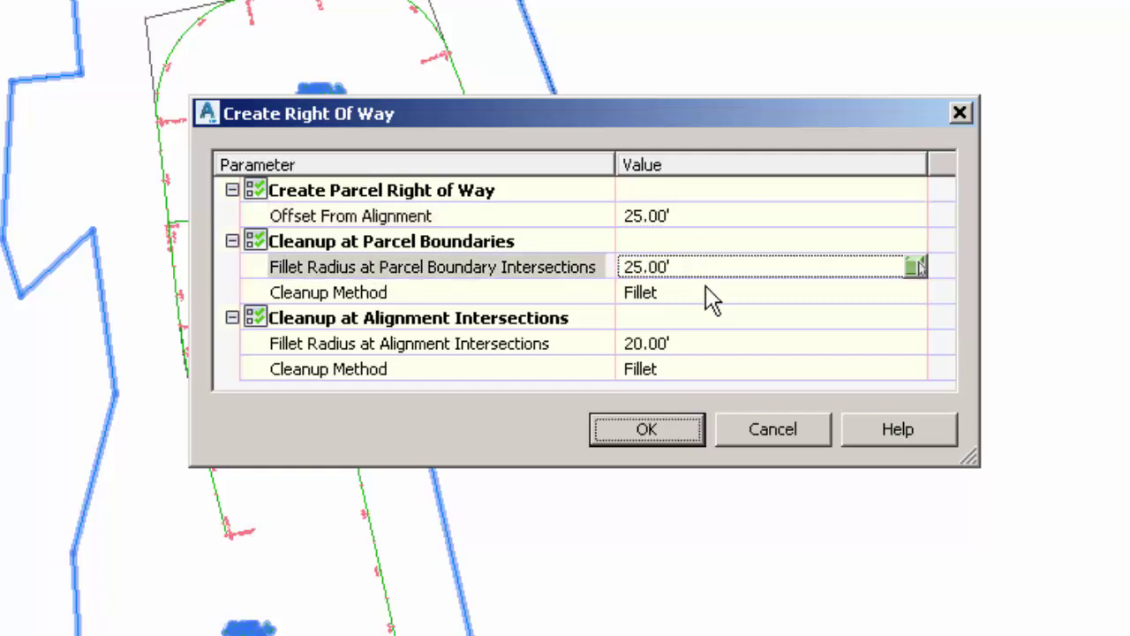
{"action": "left_click", "coordinate": [706, 290]}
{"action": "left_click", "coordinate": [916, 291]}
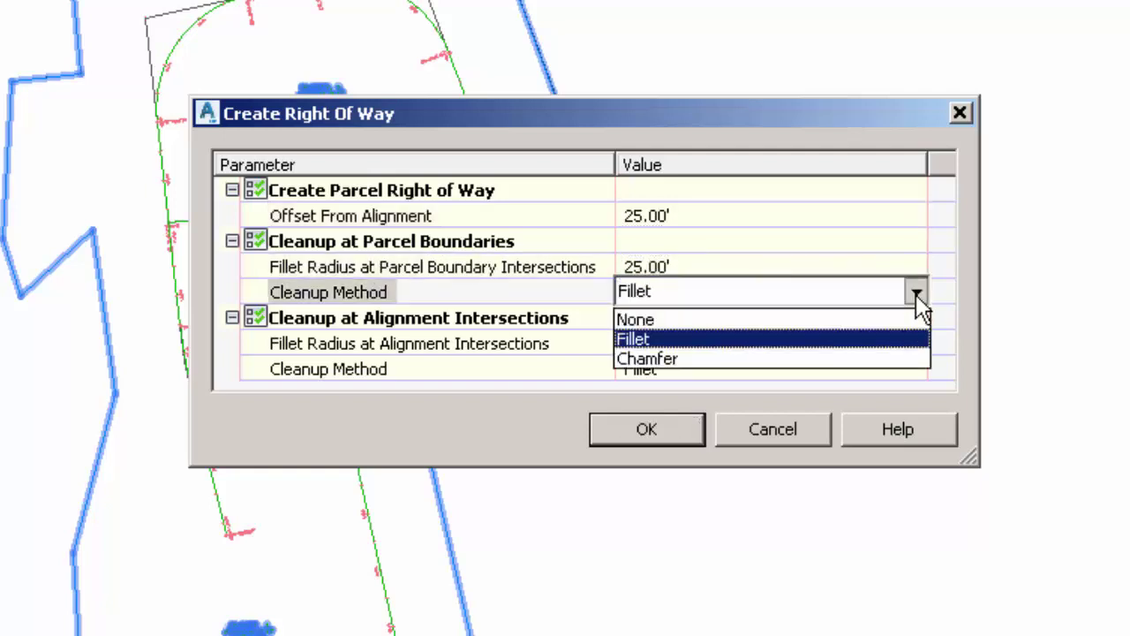
{"action": "left_click", "coordinate": [694, 341]}
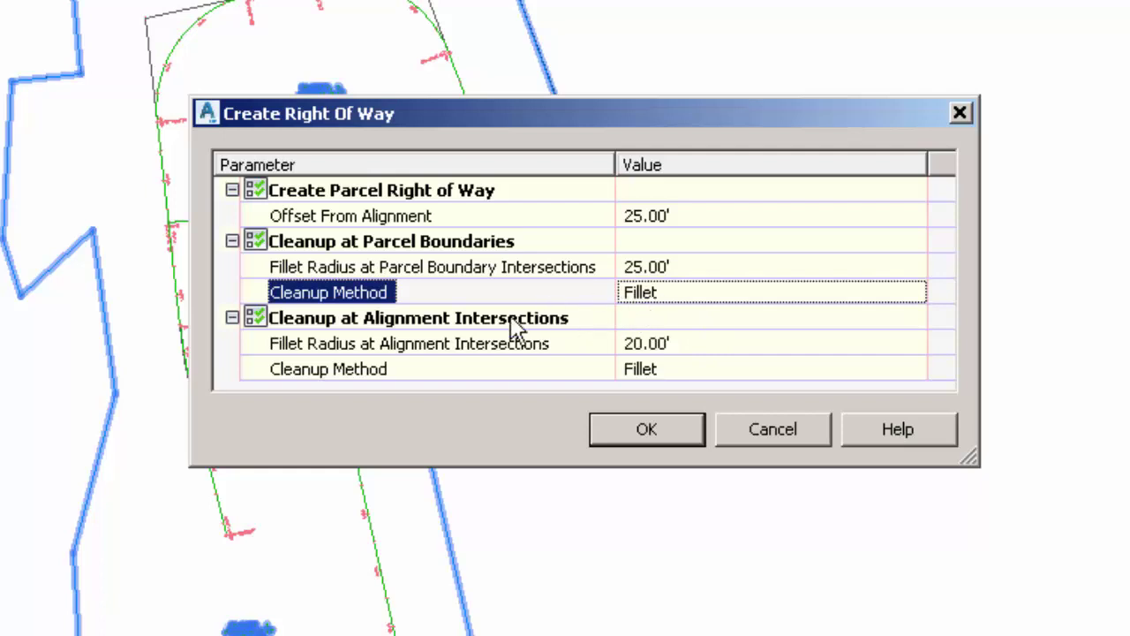
{"action": "left_click", "coordinate": [706, 342]}
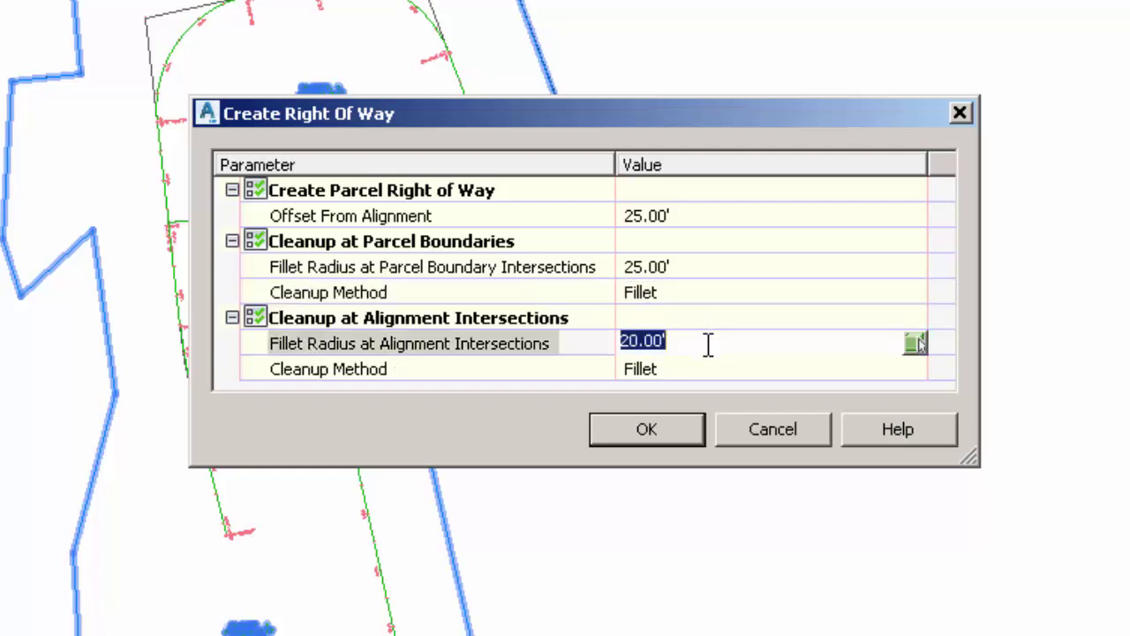
{"action": "type", "text": "35"}
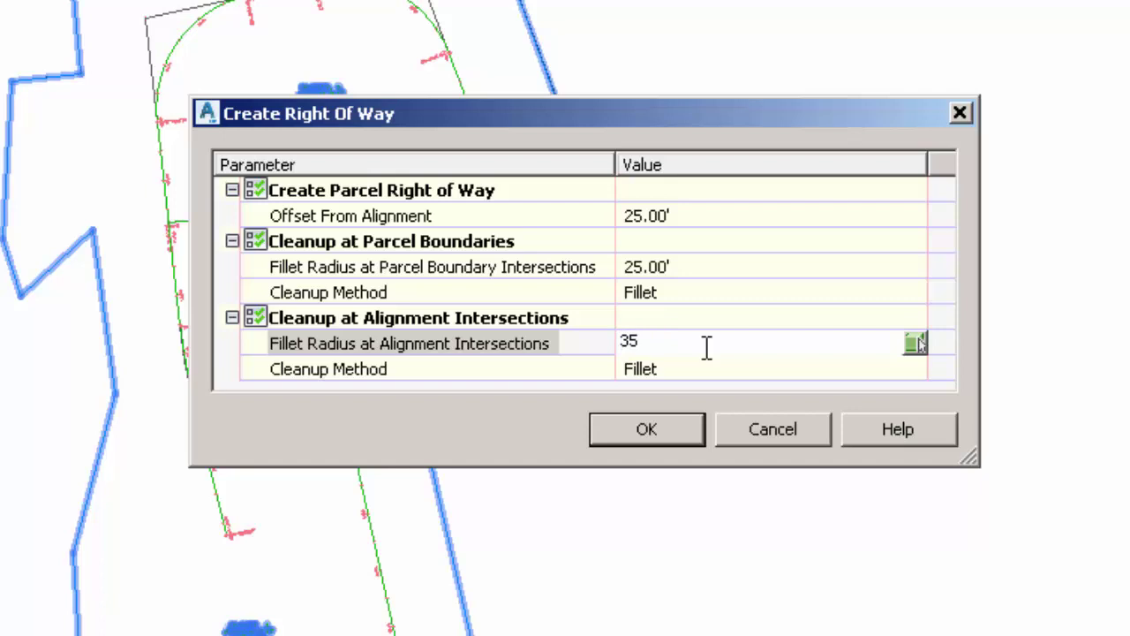
{"action": "key", "text": "Tab"}
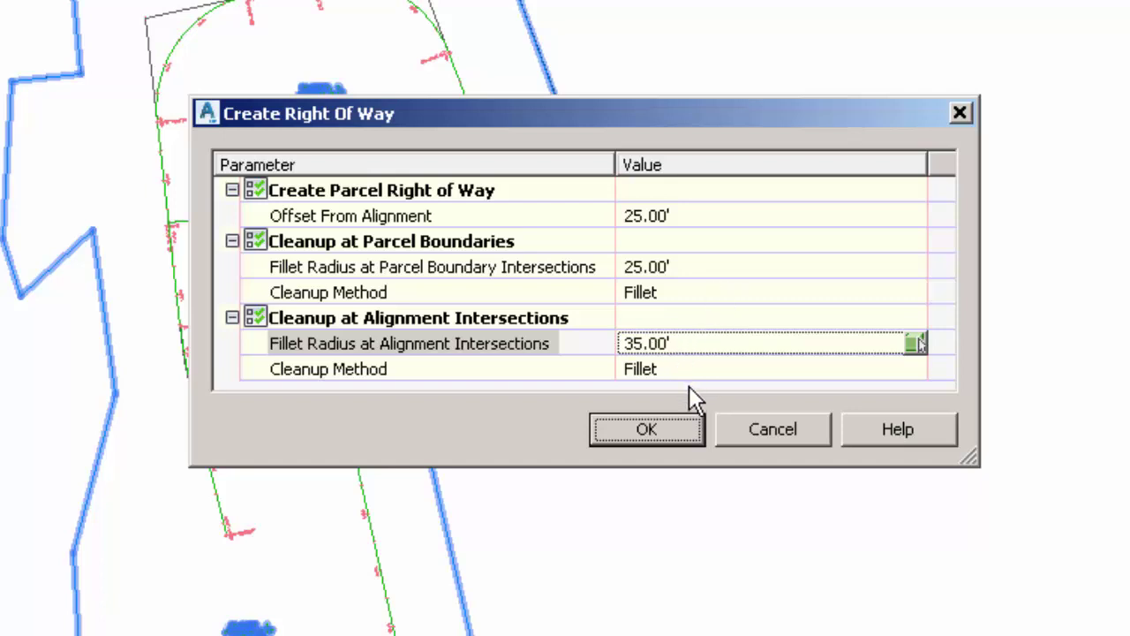
Create the right-of-way parcels and briefly check the Property 3 parcel.
{"action": "left_click", "coordinate": [662, 429]}
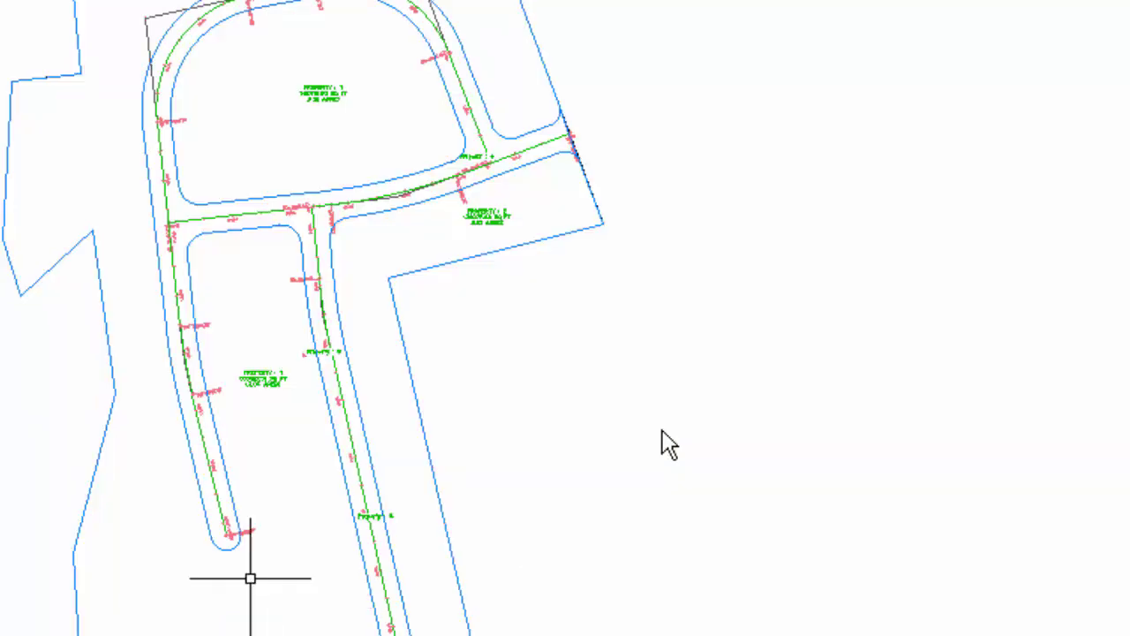
{"action": "scroll", "coordinate": [406, 177], "scroll_direction": "up", "scroll_amount": 6}
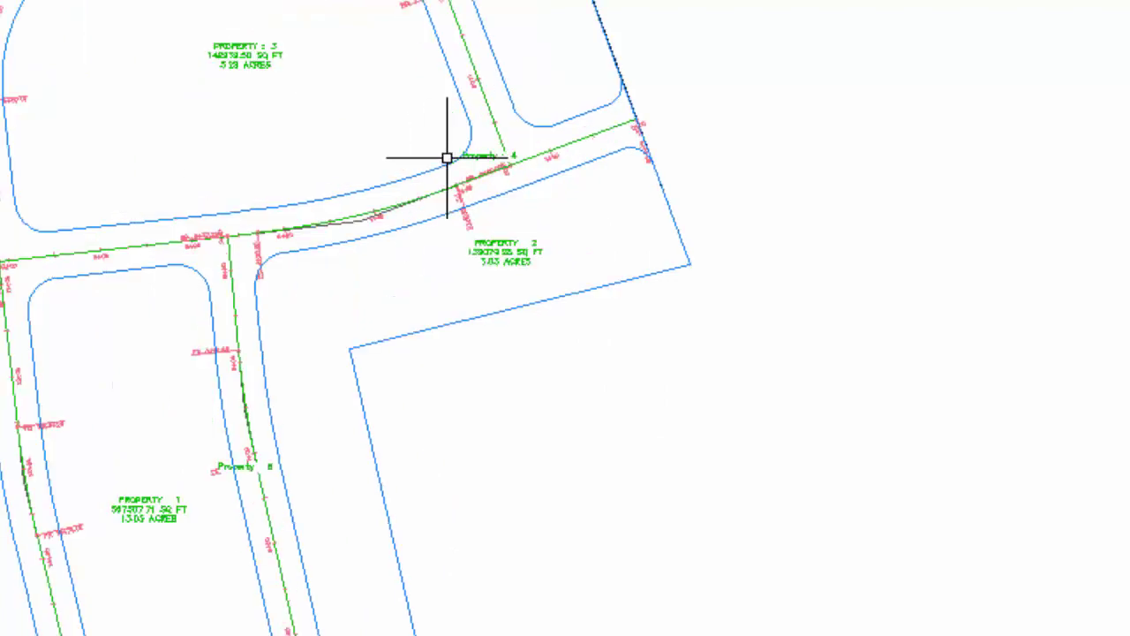
{"action": "scroll", "coordinate": [398, 159], "scroll_direction": "down", "scroll_amount": 3}
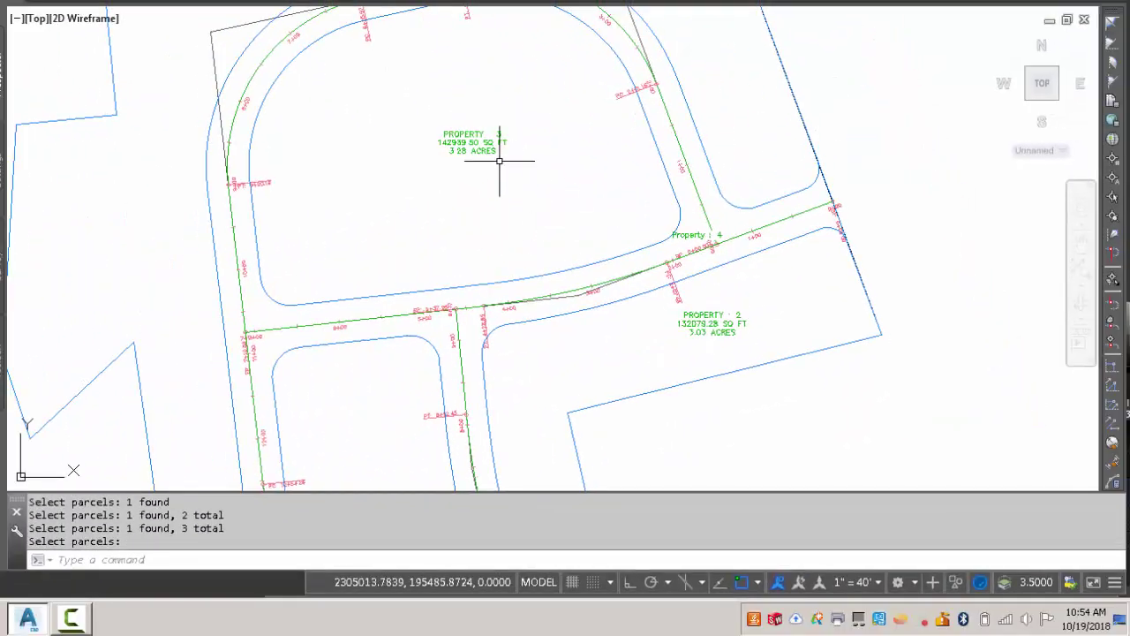
{"action": "left_click", "coordinate": [471, 139]}
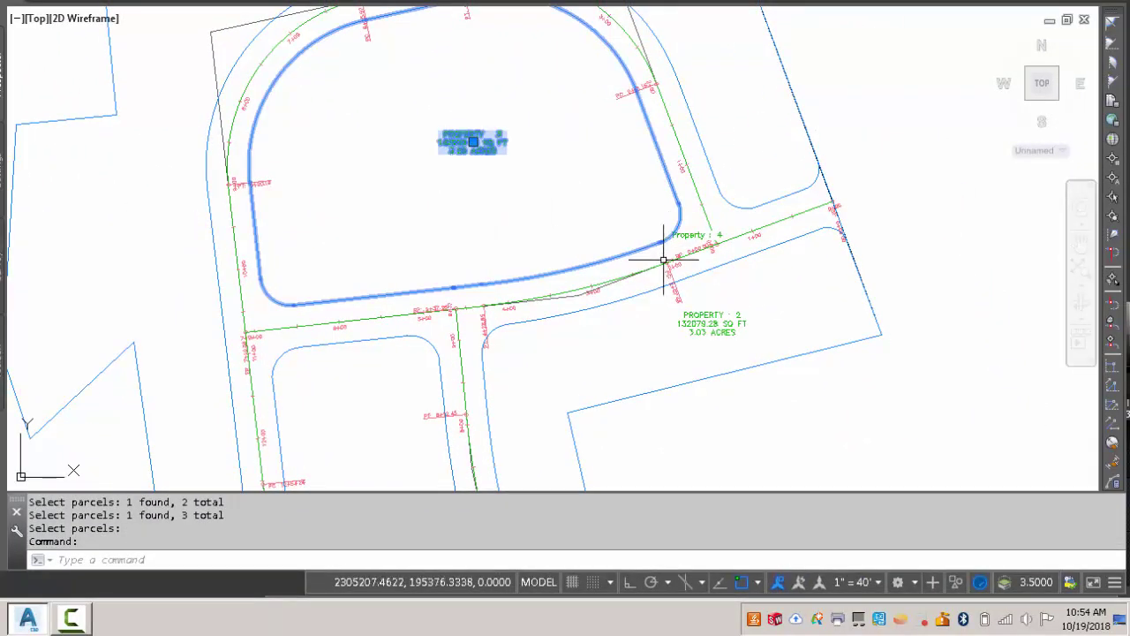
{"action": "key", "text": "Escape"}
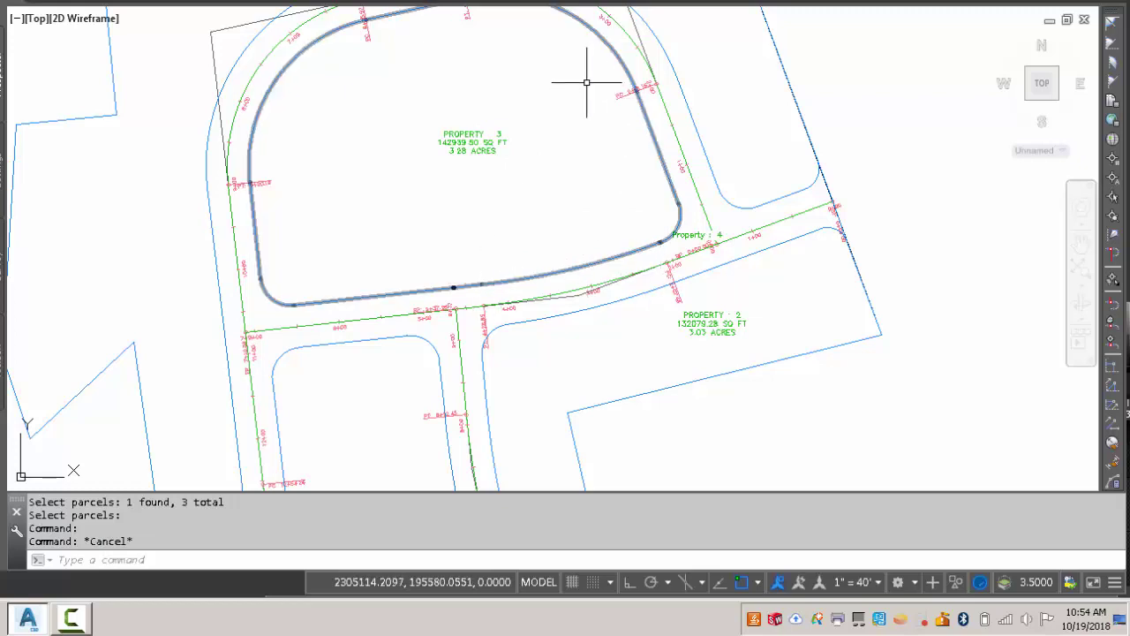
Inspect the road intersection and cul-de-sac, then bring up the Parcels menu in Prospector.
{"action": "scroll", "coordinate": [652, 269], "scroll_direction": "up", "scroll_amount": 3}
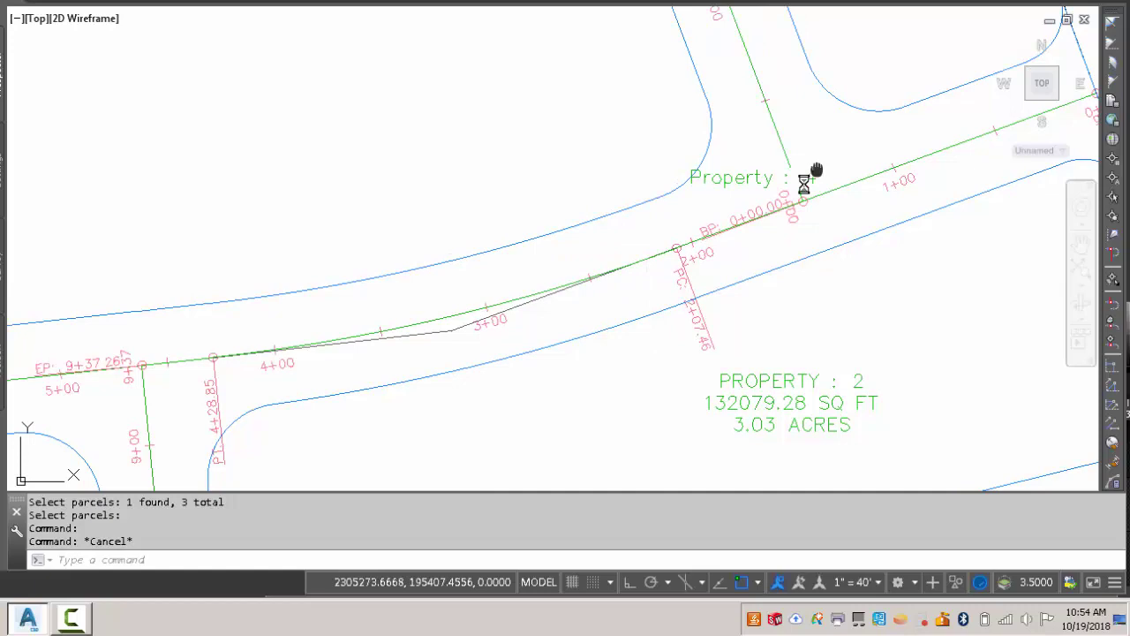
{"action": "middle_click_drag", "start_coordinate": [802, 182], "coordinate": [673, 222]}
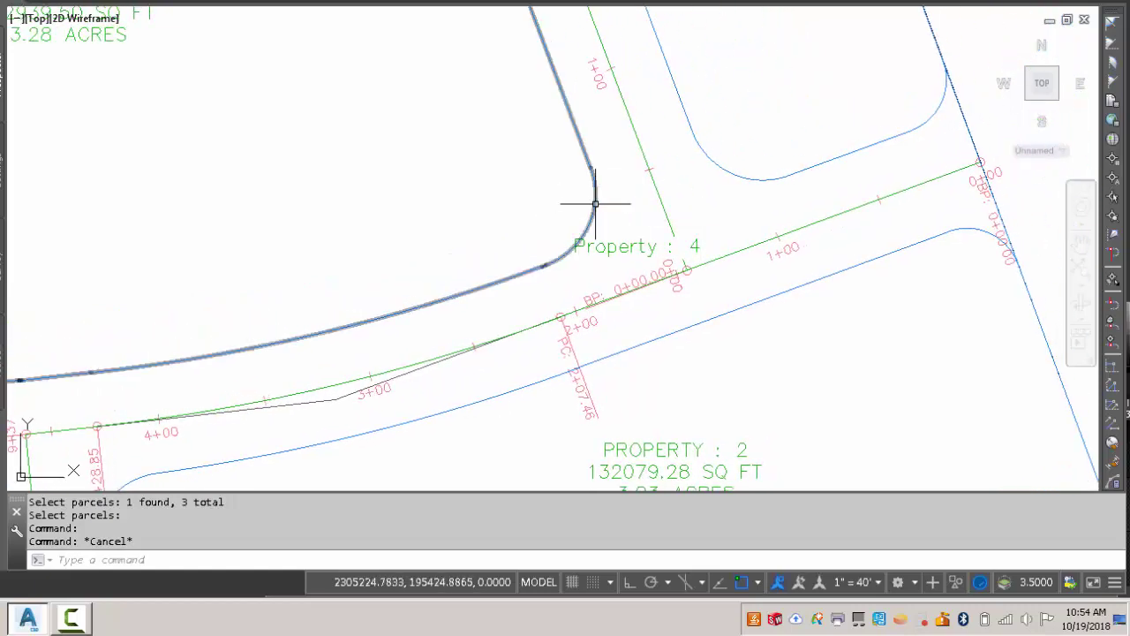
{"action": "scroll", "coordinate": [599, 196], "scroll_direction": "down", "scroll_amount": 2}
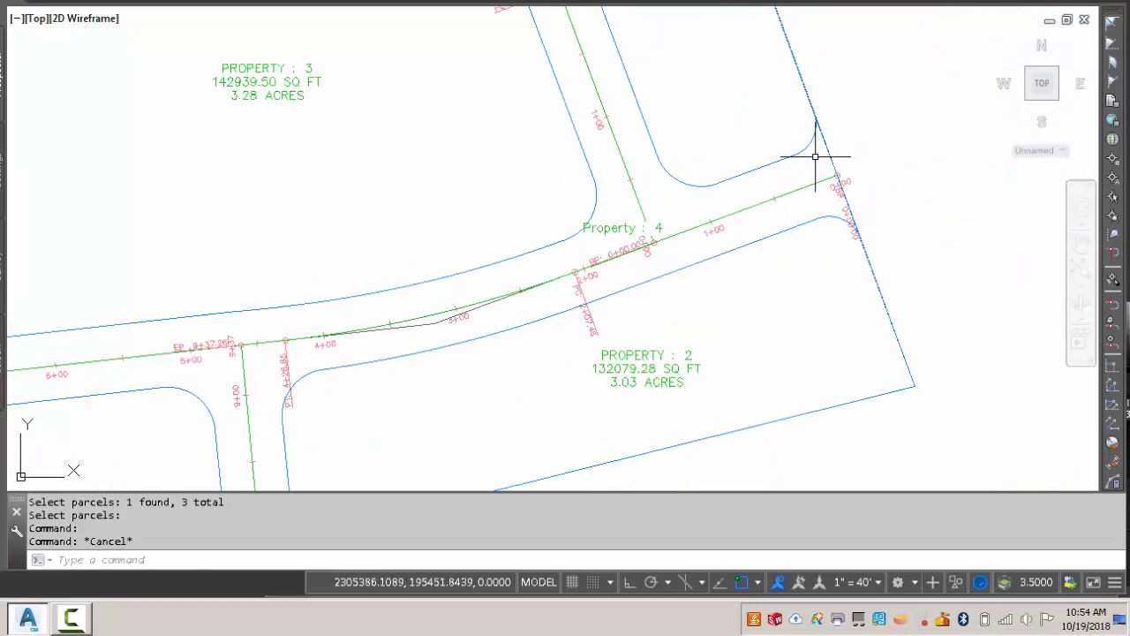
{"action": "scroll", "coordinate": [803, 151], "scroll_direction": "down", "scroll_amount": 2}
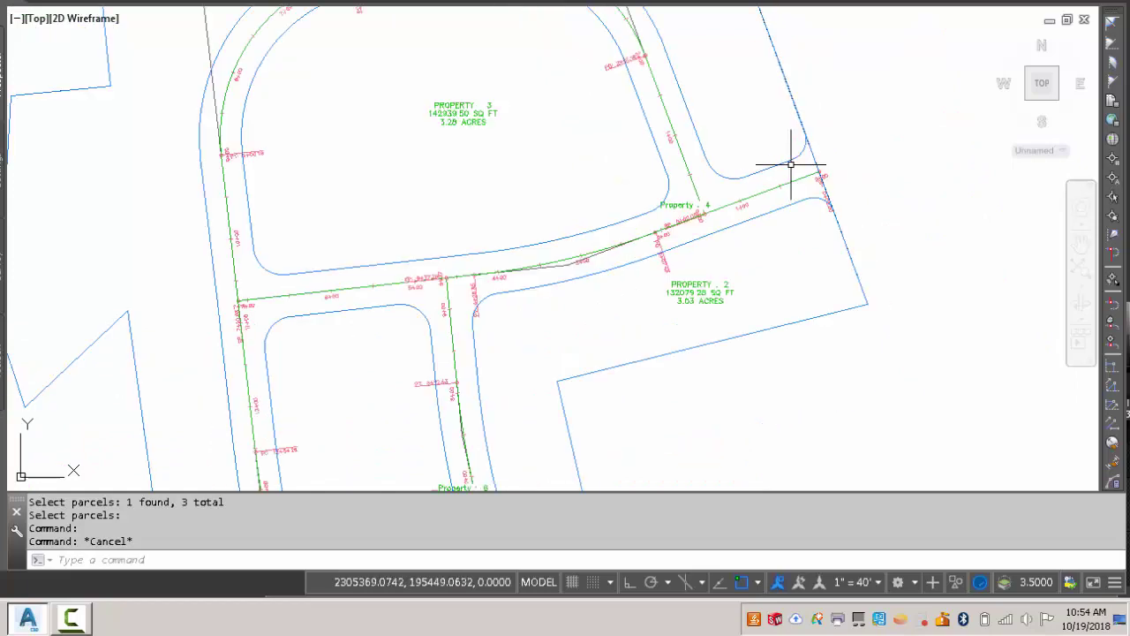
{"action": "mouse_move", "coordinate": [598, 267]}
{"action": "middle_mouse_down"}
{"action": "mouse_move", "coordinate": [598, 181]}
{"action": "mouse_move", "coordinate": [679, 124]}
{"action": "mouse_move", "coordinate": [674, 227]}
{"action": "mouse_move", "coordinate": [530, 253]}
{"action": "mouse_move", "coordinate": [484, 301]}
{"action": "mouse_move", "coordinate": [471, 214]}
{"action": "middle_mouse_up"}
{"action": "scroll", "coordinate": [671, 133], "scroll_direction": "down", "scroll_amount": 2}
{"action": "scroll", "coordinate": [456, 231], "scroll_direction": "up", "scroll_amount": 4}
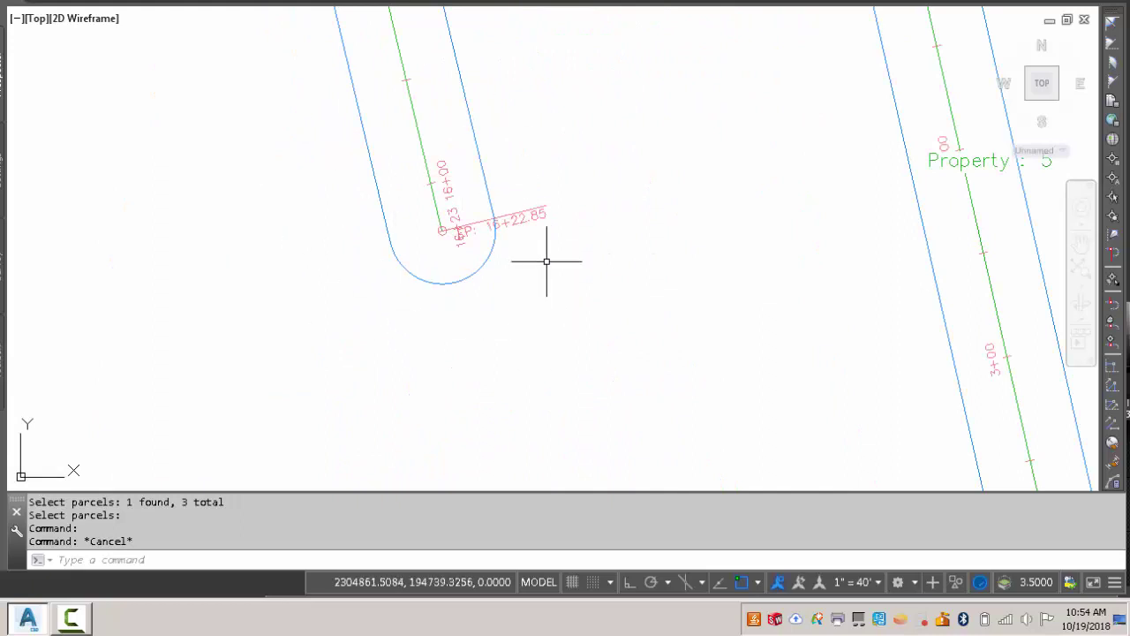
{"action": "mouse_move", "coordinate": [504, 238]}
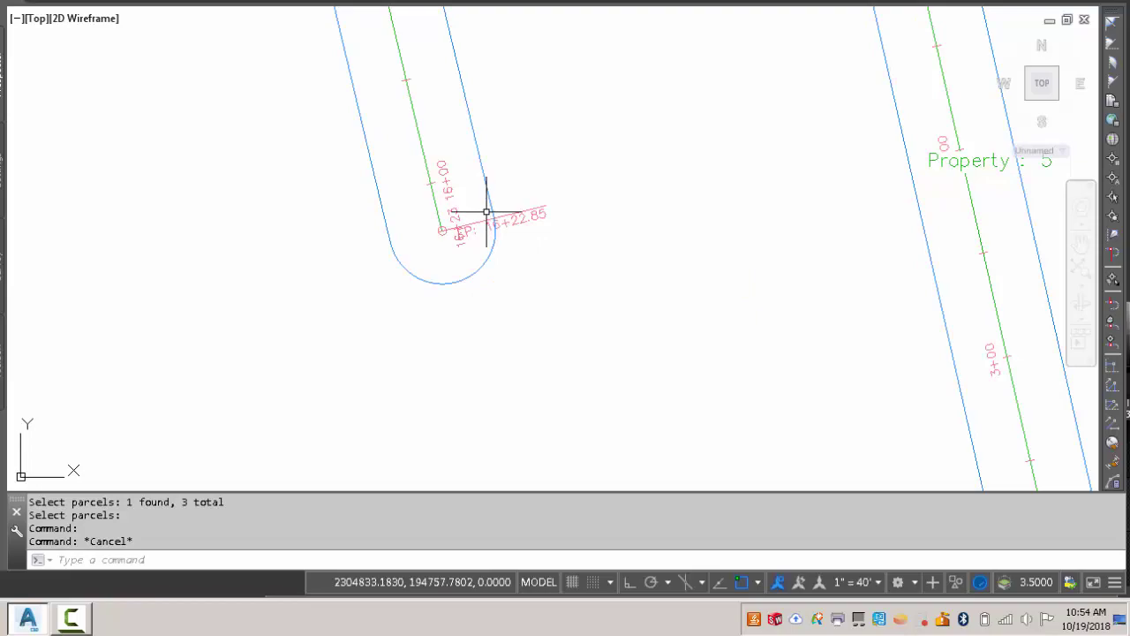
{"action": "scroll", "coordinate": [436, 253], "scroll_direction": "down", "scroll_amount": 5}
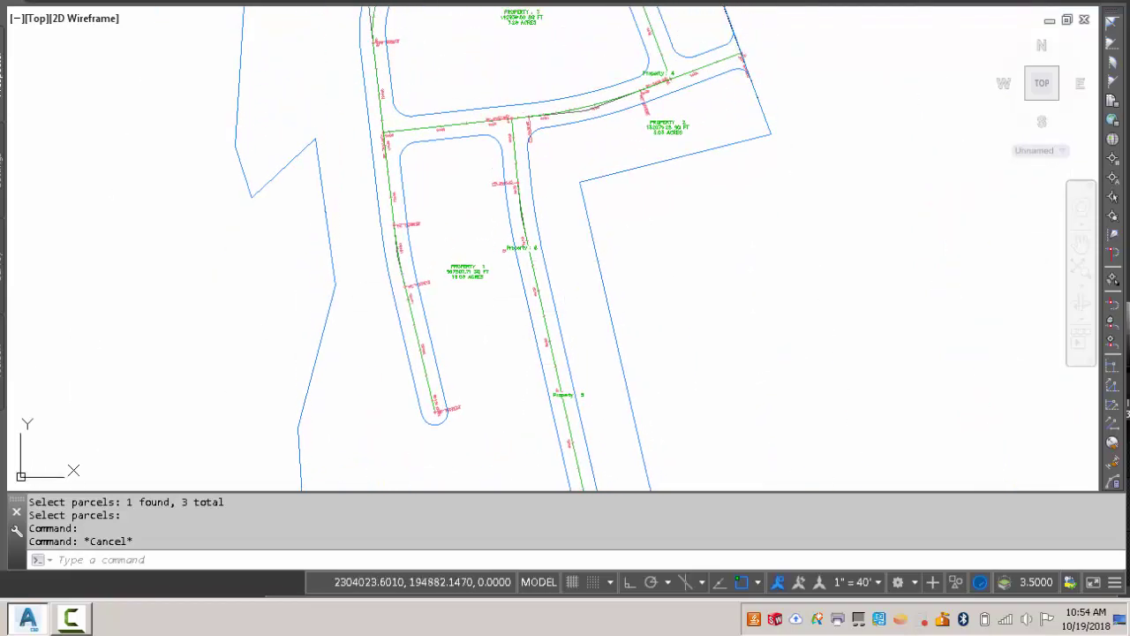
{"action": "right_click", "coordinate": [53, 449]}
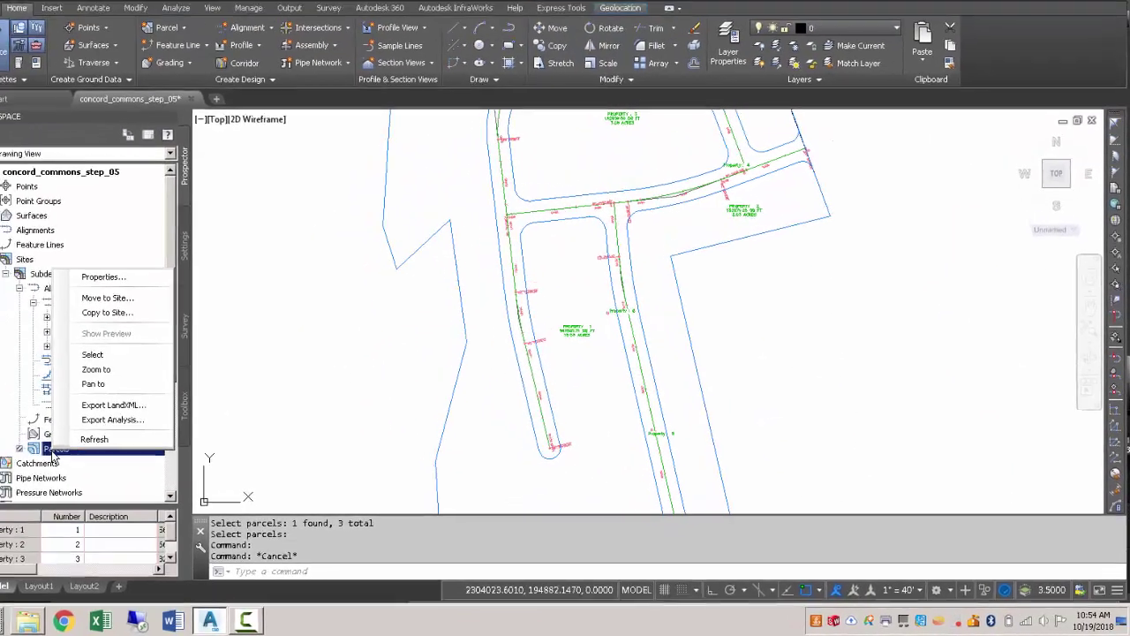
Expand the Subdevelopment parcels and select Property : 1 through Property : 6 in turn.
{"action": "left_click", "coordinate": [20, 448]}
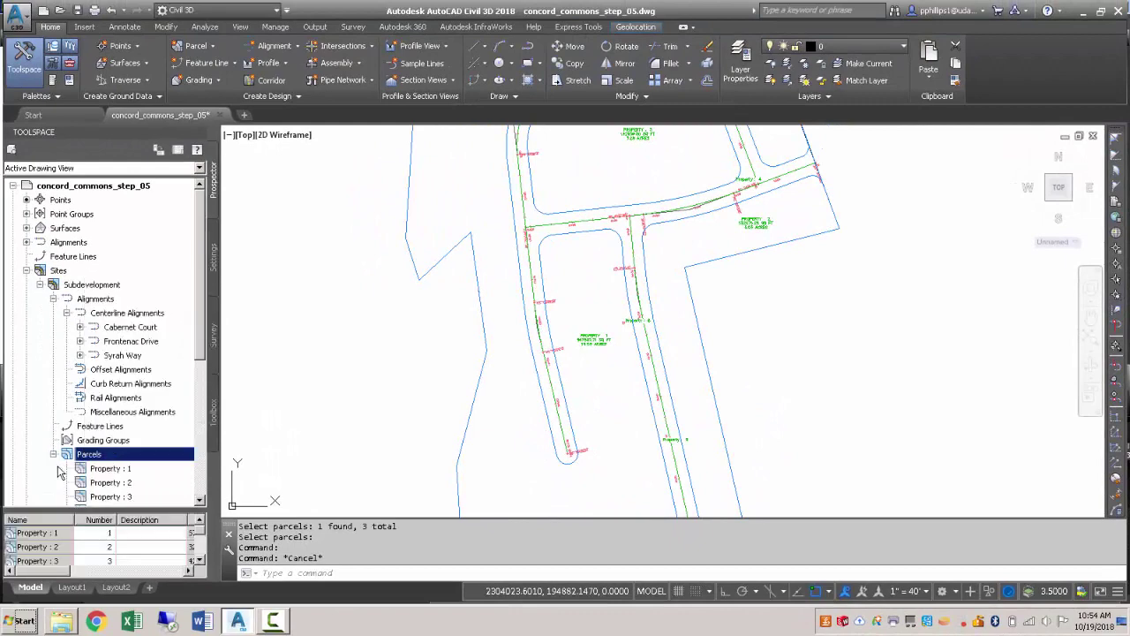
{"action": "scroll", "coordinate": [92, 463], "scroll_direction": "down", "scroll_amount": 2}
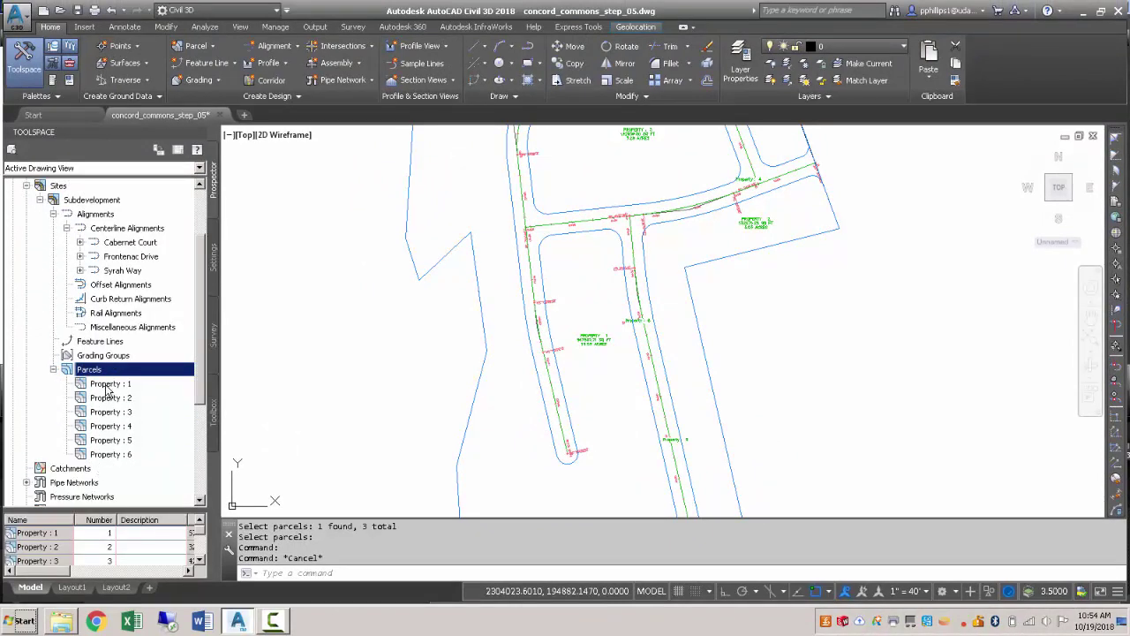
{"action": "left_click", "coordinate": [108, 385]}
{"action": "left_click", "coordinate": [113, 398]}
{"action": "left_click", "coordinate": [113, 412]}
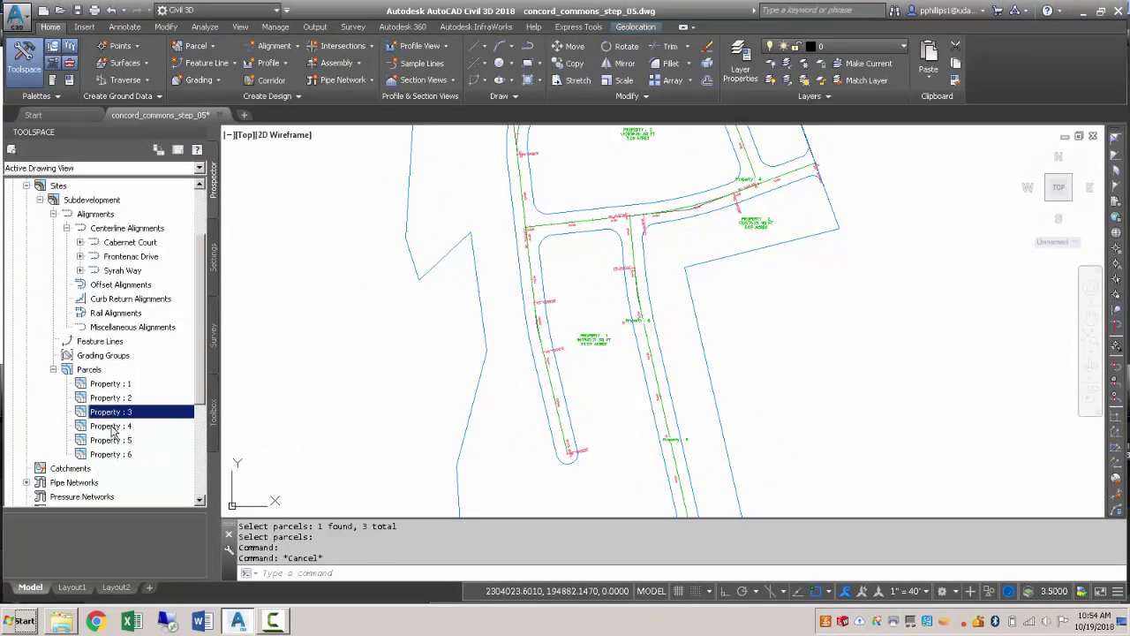
{"action": "left_click", "coordinate": [113, 426]}
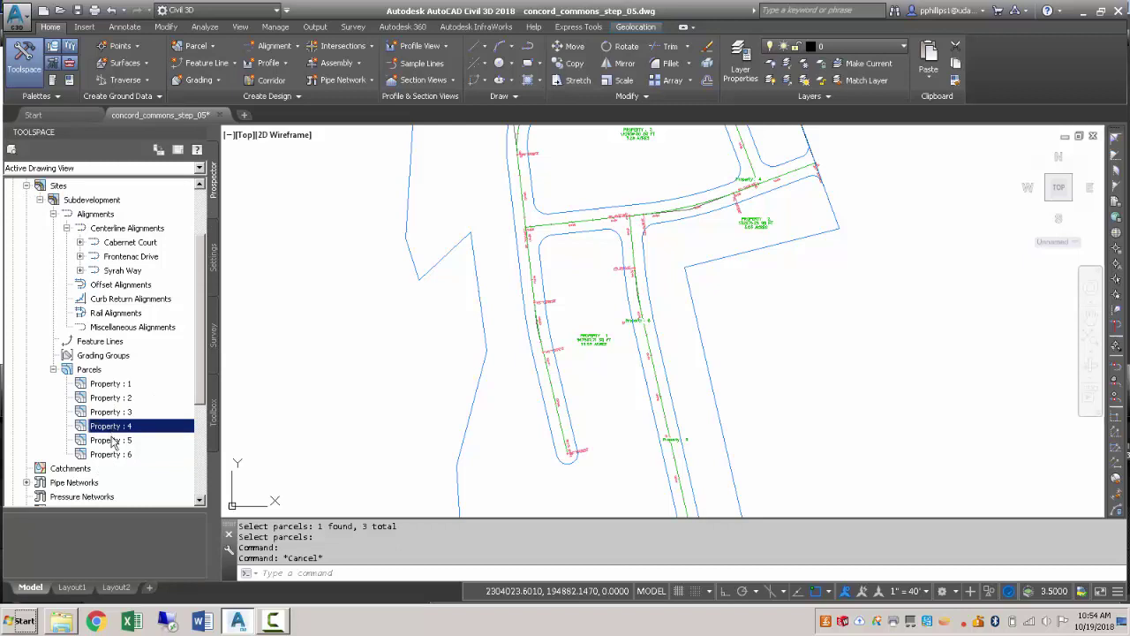
{"action": "left_click", "coordinate": [113, 440]}
{"action": "left_click", "coordinate": [115, 455]}
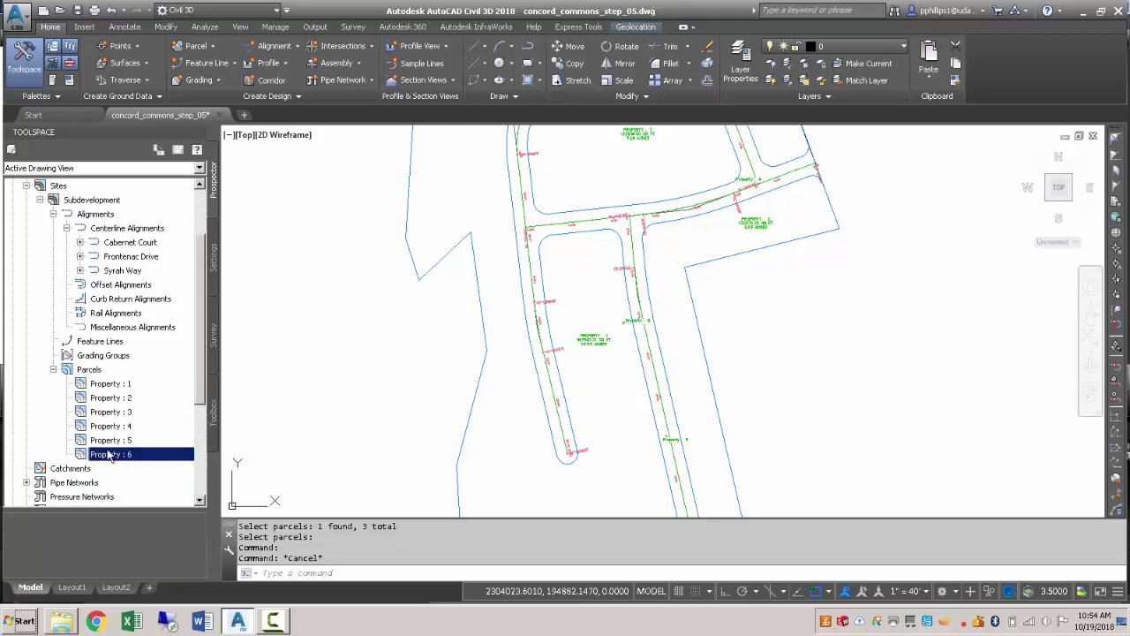
{"action": "middle_click_drag", "start_coordinate": [680, 284], "coordinate": [729, 345]}
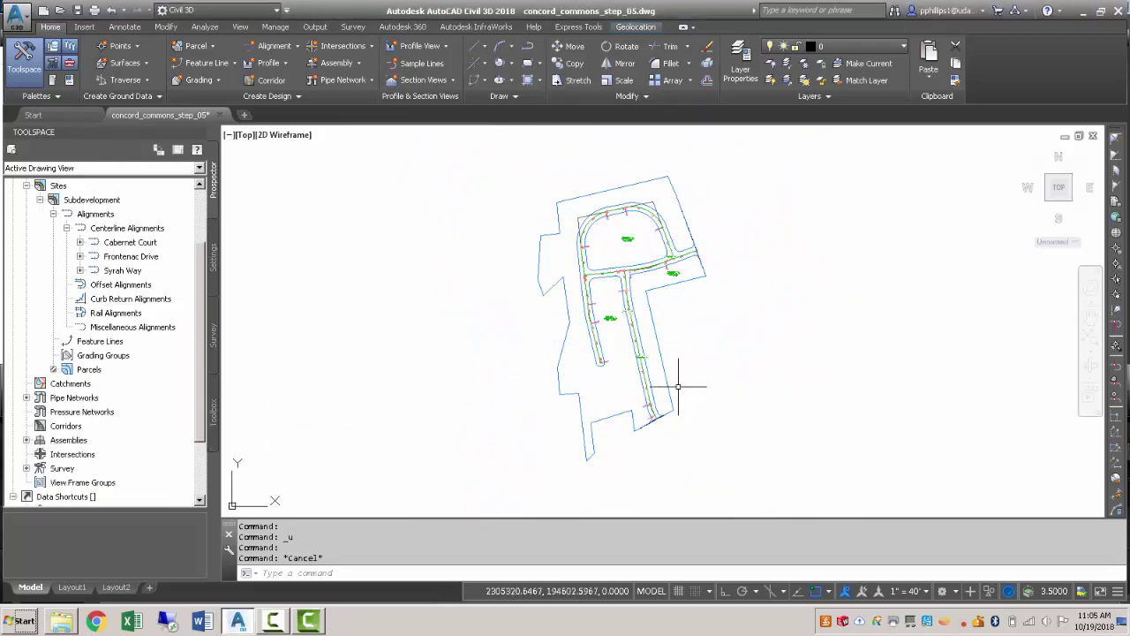
Zoom in on the cul-de-sac end of Cabernet Court past station 16+22.85.
{"action": "scroll", "coordinate": [599, 360], "scroll_direction": "up", "scroll_amount": 5}
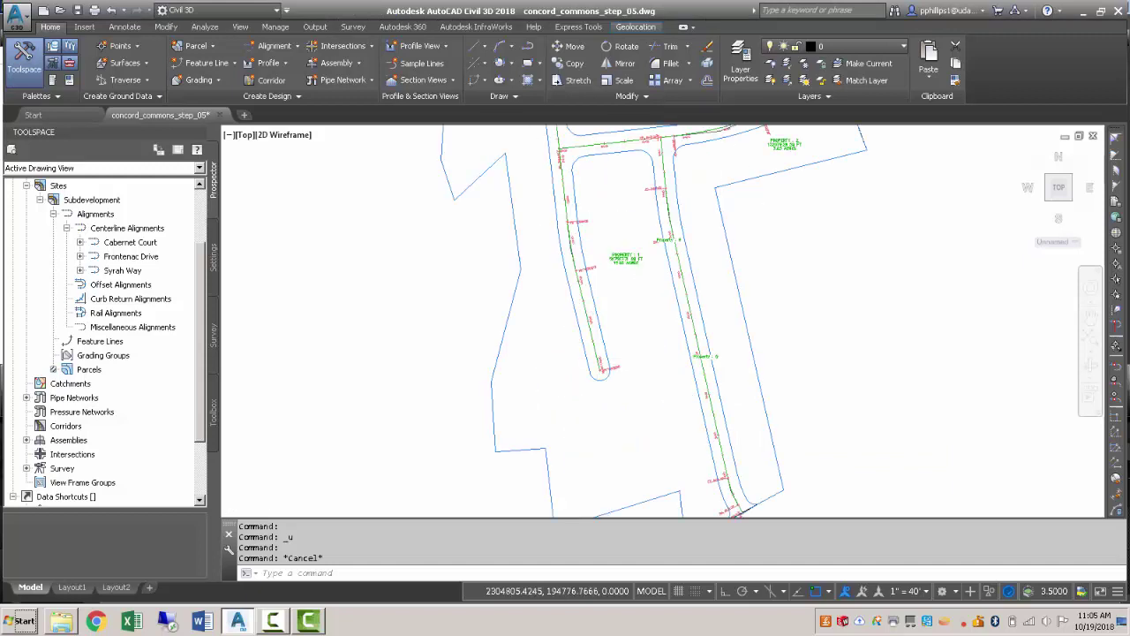
{"action": "scroll", "coordinate": [604, 360], "scroll_direction": "up", "scroll_amount": 4}
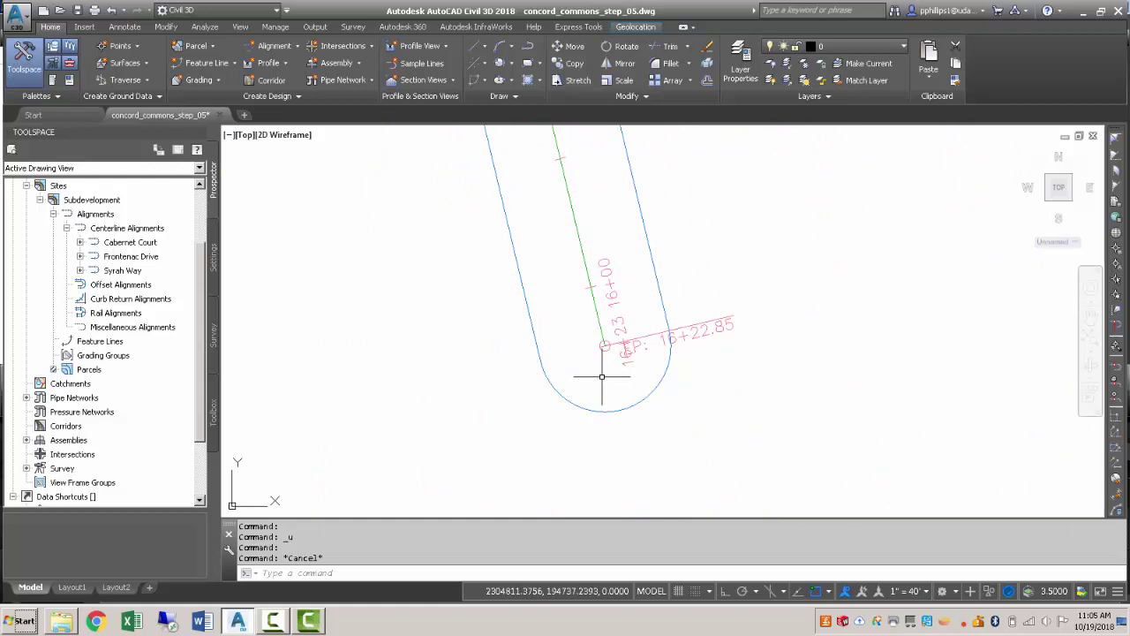
{"action": "mouse_move", "coordinate": [602, 377]}
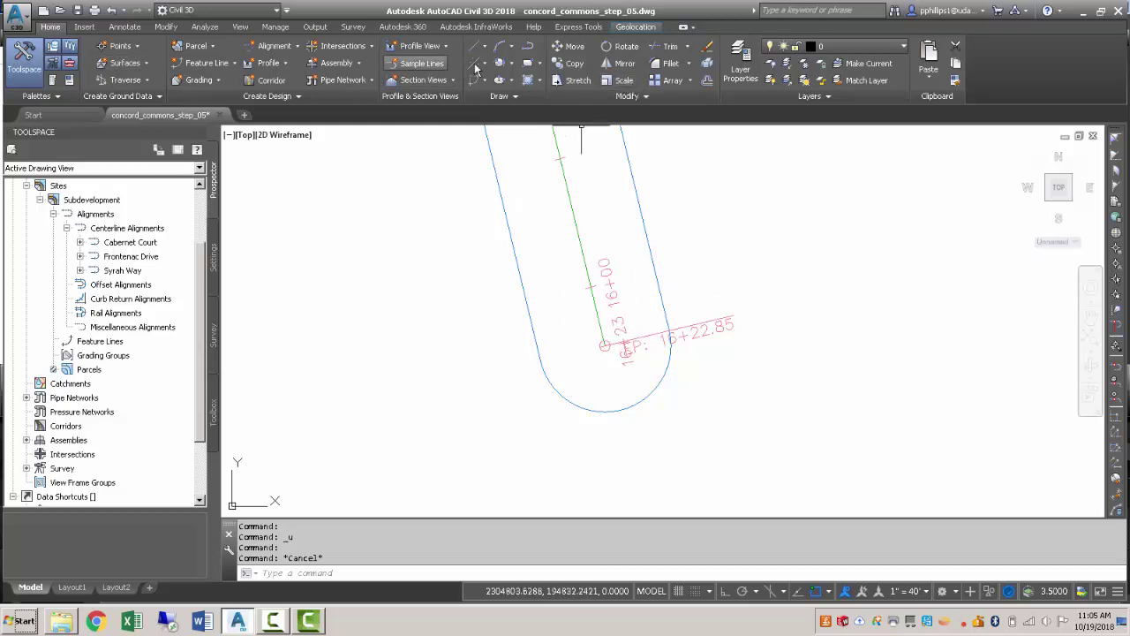
Draw the large cul-de-sac circle, diameter 100, centred on the alignment's end point.
{"action": "left_click", "coordinate": [511, 66]}
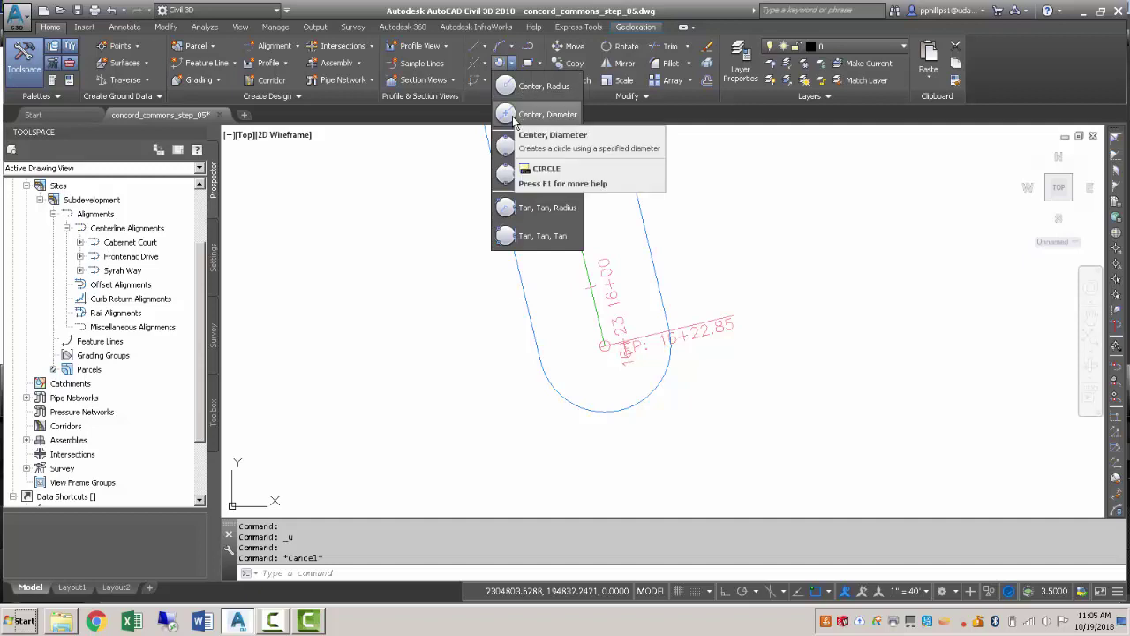
{"action": "left_click", "coordinate": [513, 116]}
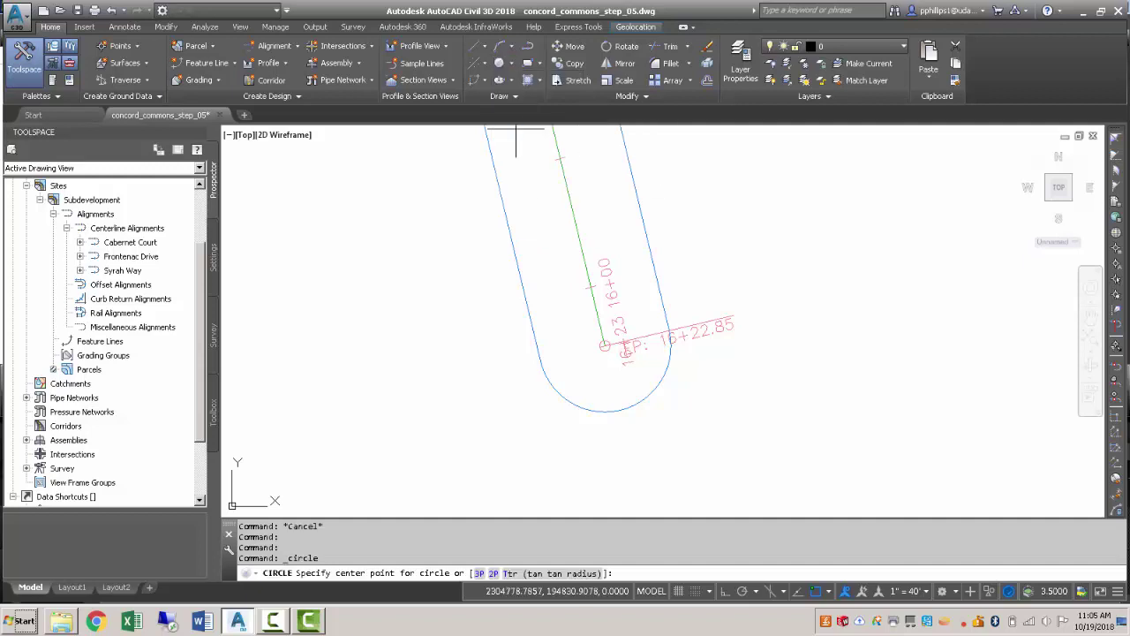
{"action": "left_click", "coordinate": [605, 345]}
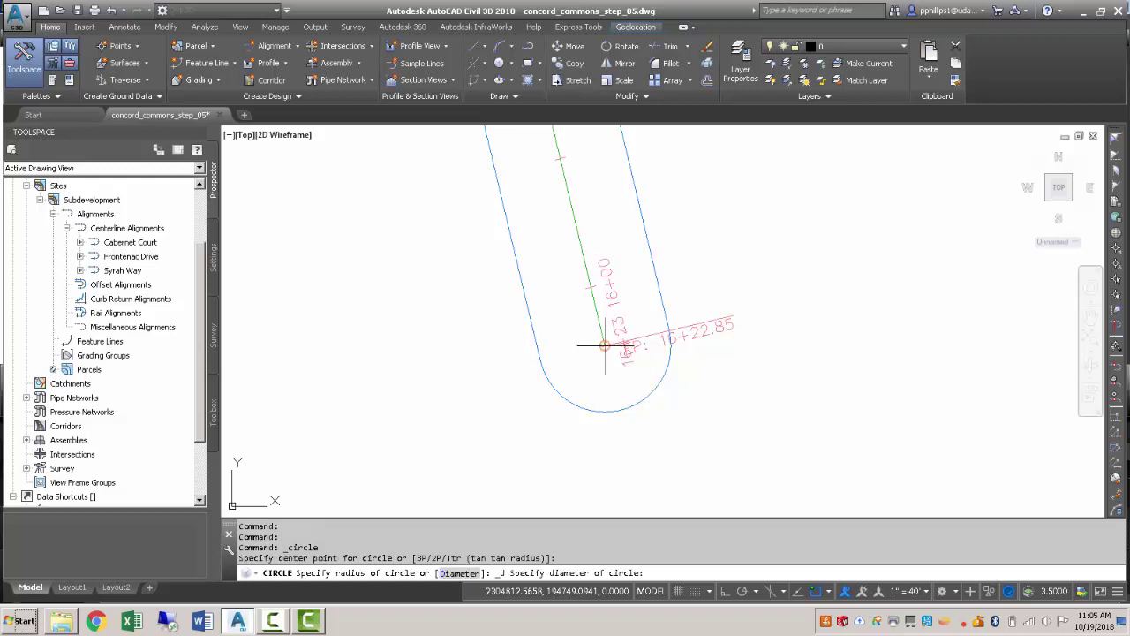
{"action": "type", "text": "100"}
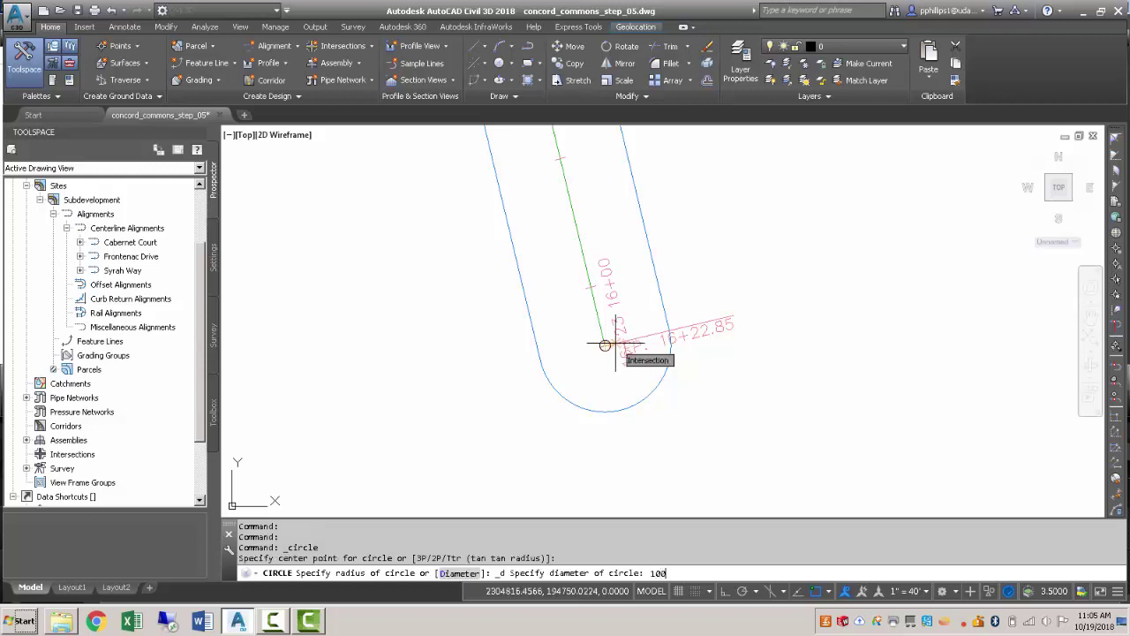
{"action": "key", "text": "Return"}
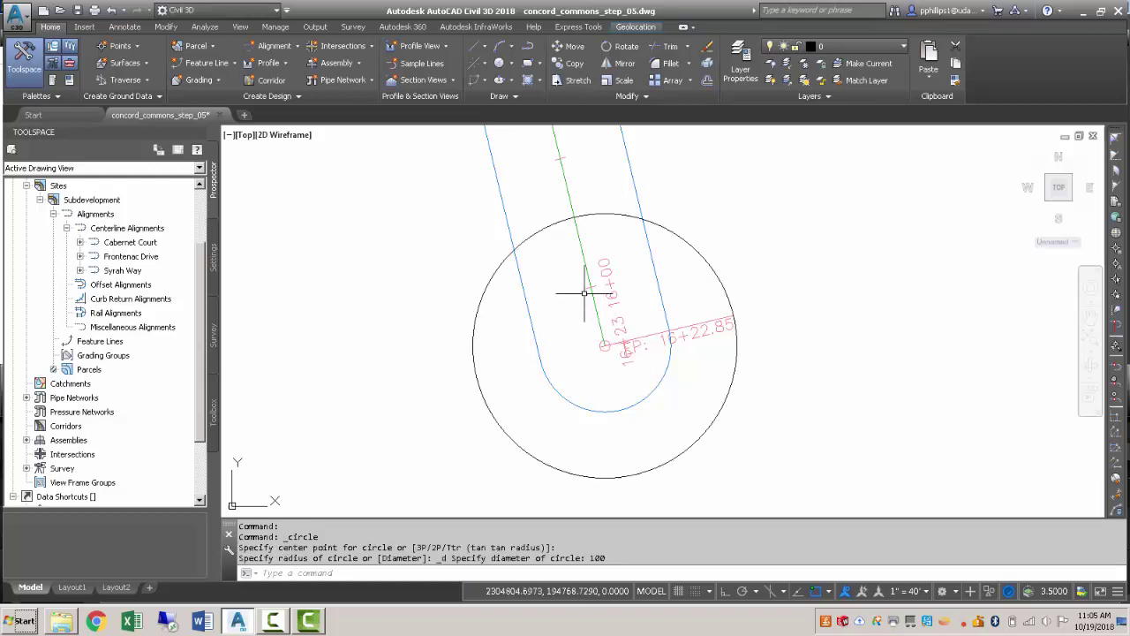
Draw a 35-radius circle tangent to the large circle and the left road edge.
{"action": "left_click", "coordinate": [511, 65]}
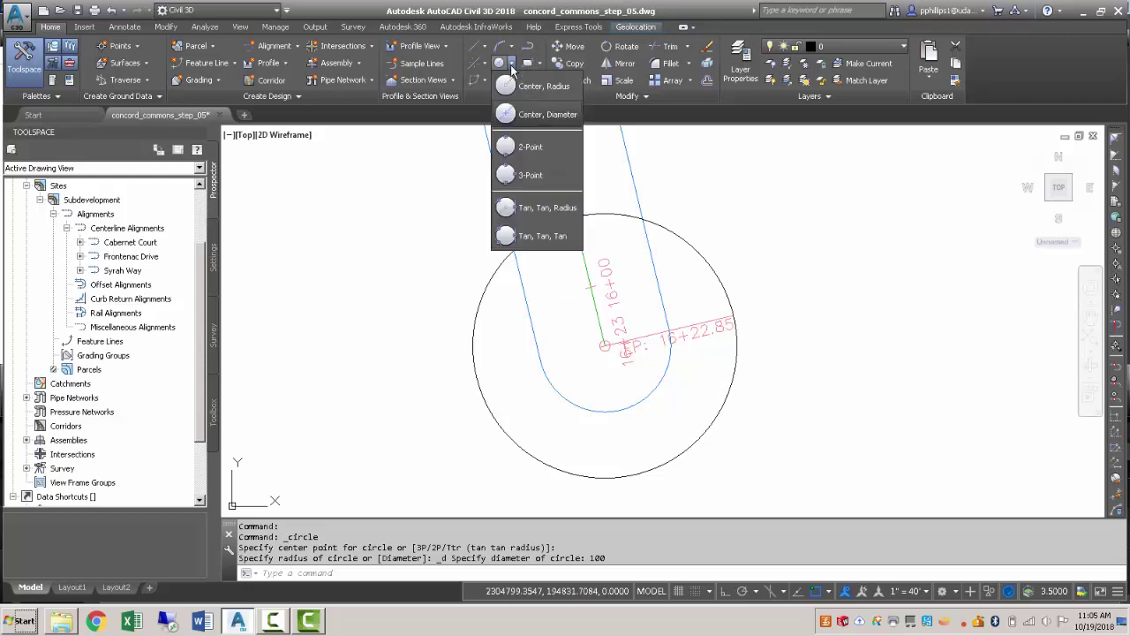
{"action": "left_click", "coordinate": [532, 209]}
{"action": "left_click", "coordinate": [485, 289]}
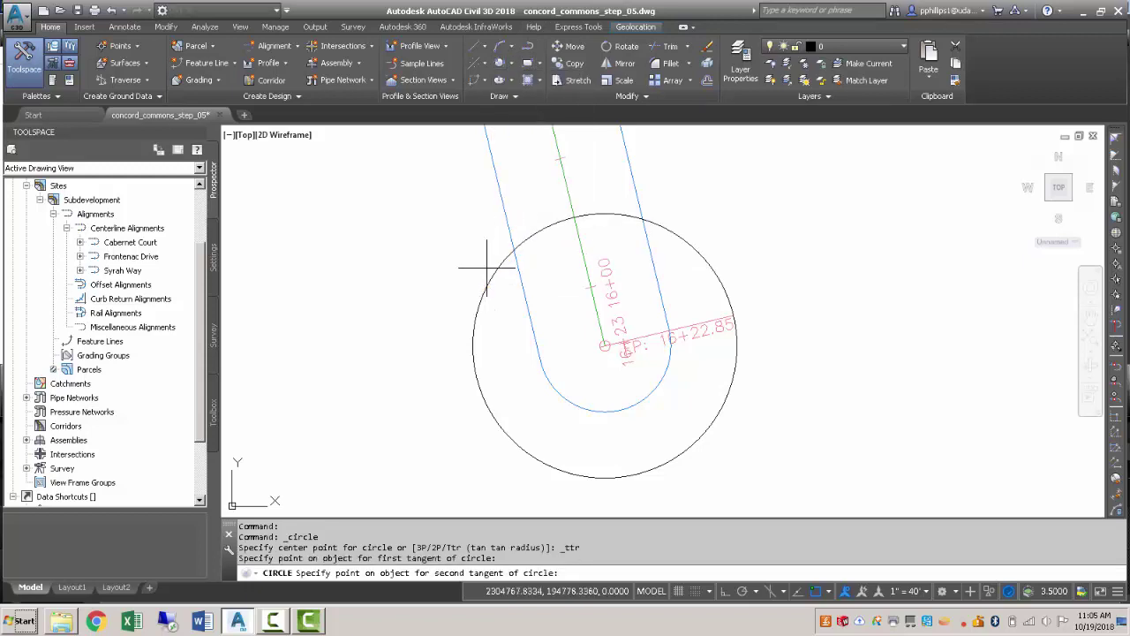
{"action": "left_click", "coordinate": [501, 209]}
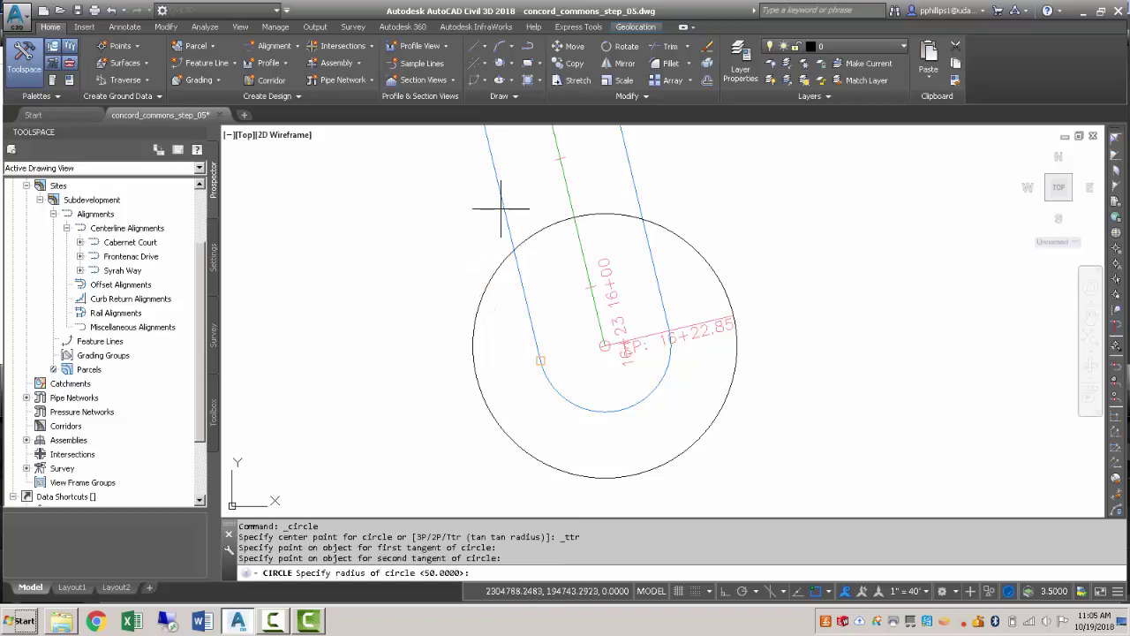
{"action": "type", "text": "35"}
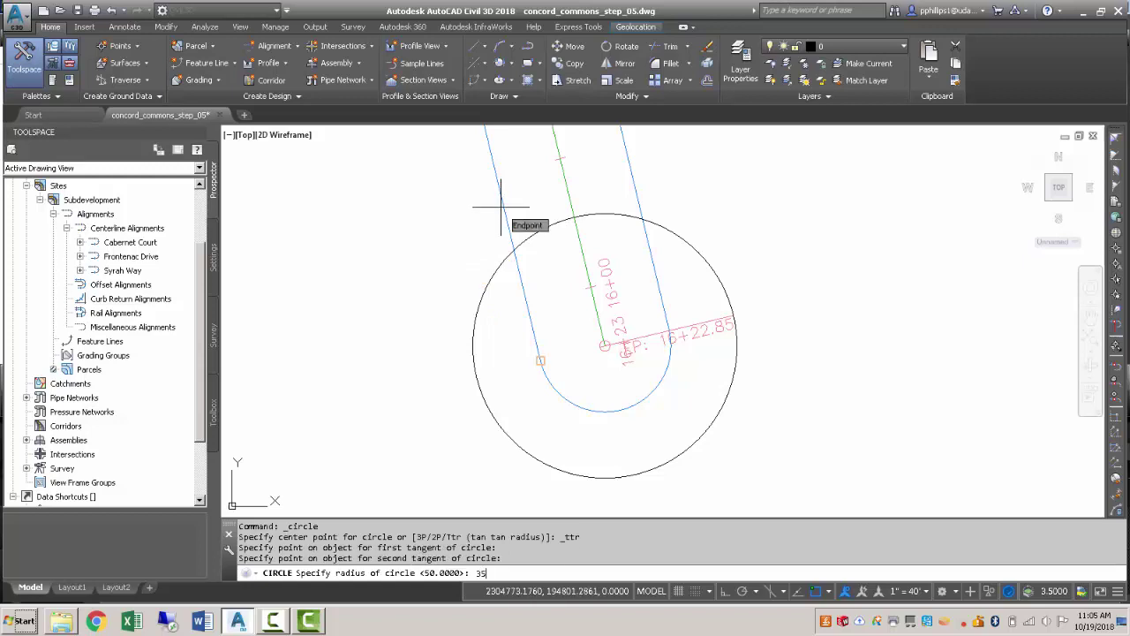
{"action": "key", "text": "Return"}
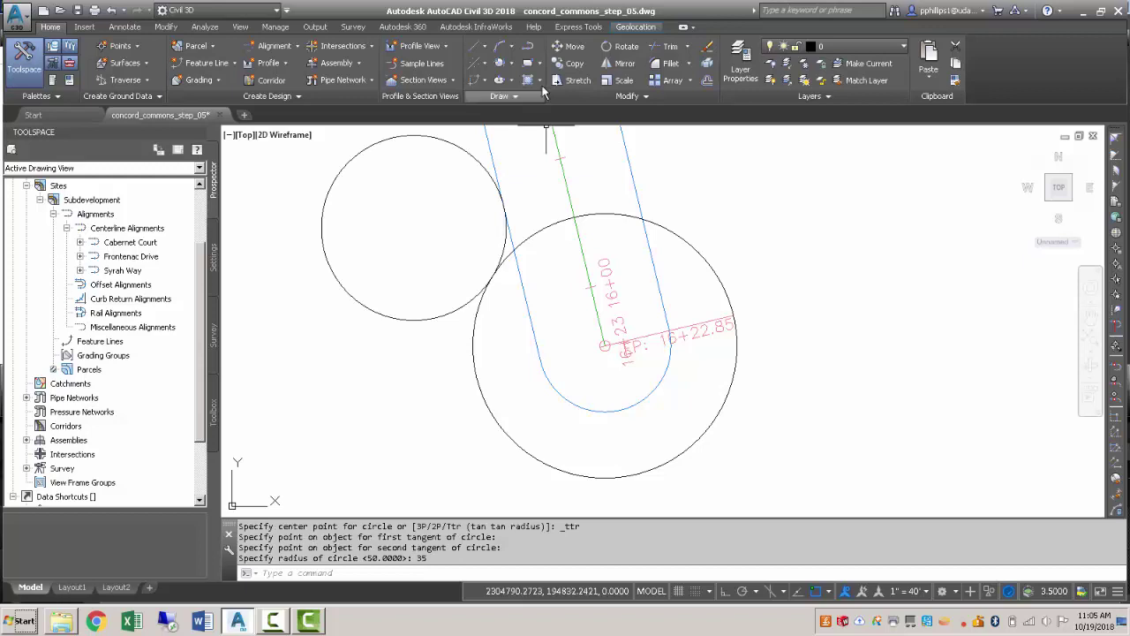
Draw a second 35-radius circle tangent to the large circle and the right road edge.
{"action": "left_click", "coordinate": [512, 66]}
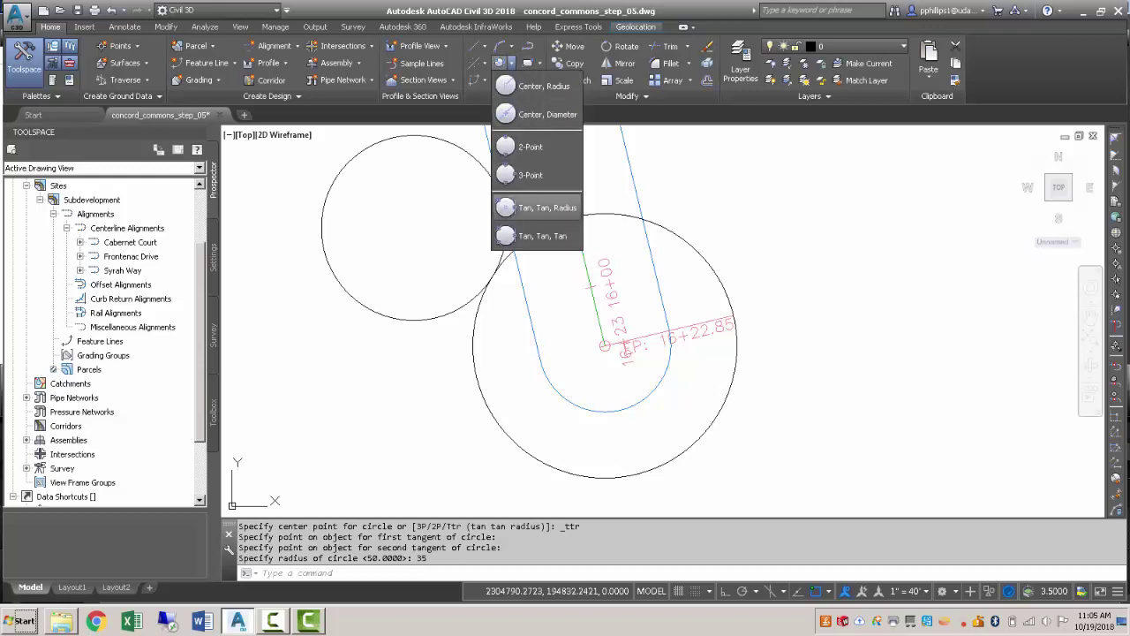
{"action": "left_click", "coordinate": [530, 210]}
{"action": "left_click", "coordinate": [680, 240]}
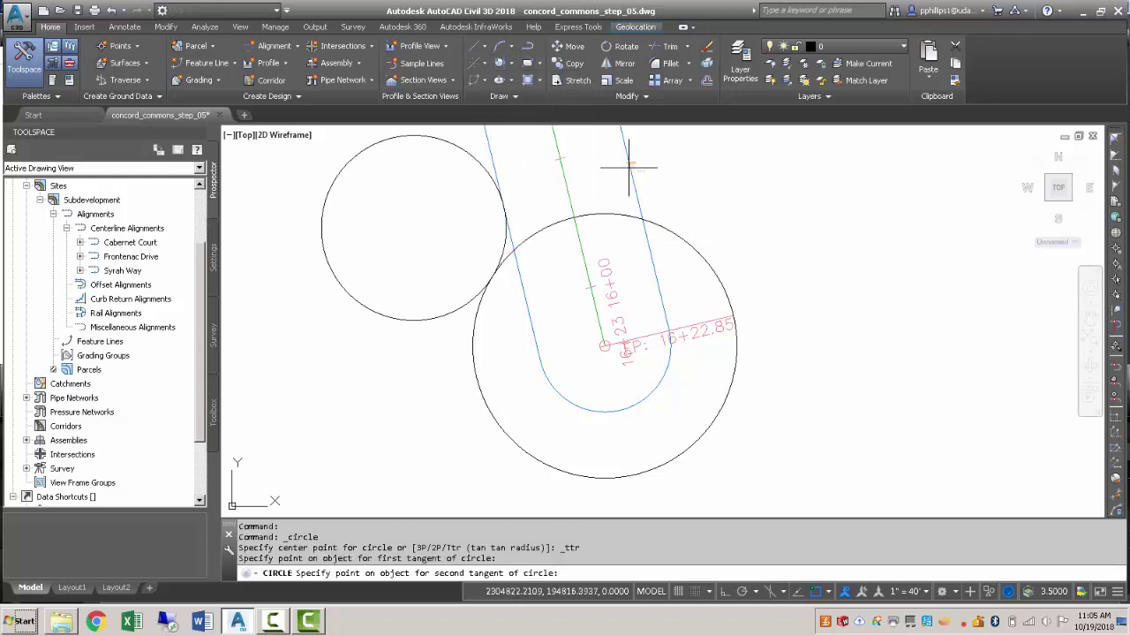
{"action": "left_click", "coordinate": [630, 166]}
{"action": "key", "text": "Return"}
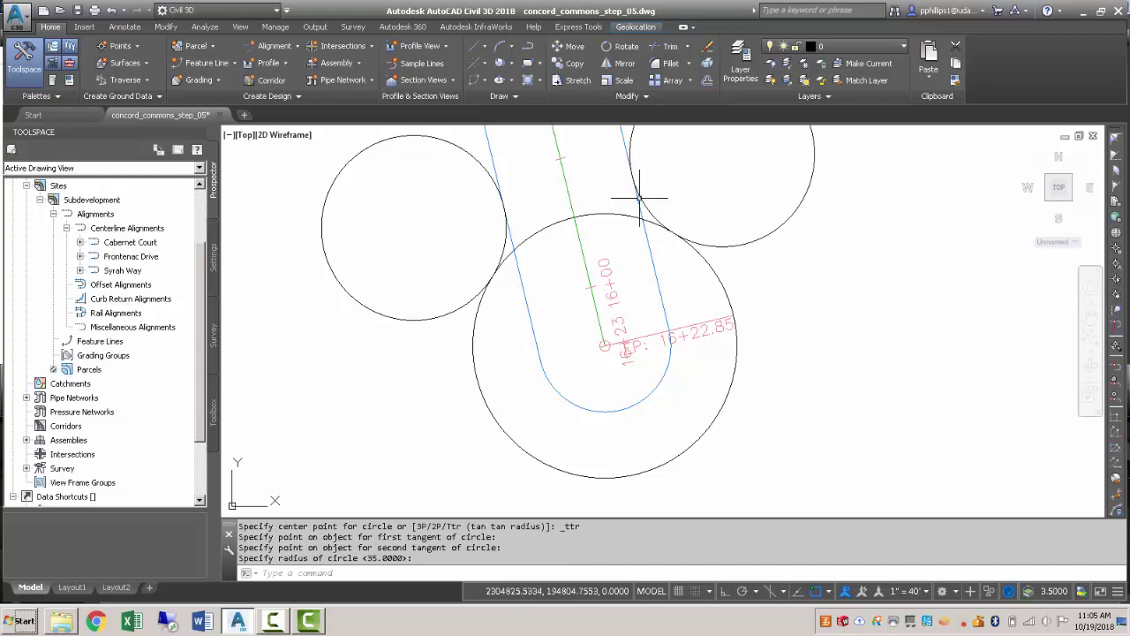
{"action": "middle_click_drag", "start_coordinate": [650, 177], "coordinate": [661, 260]}
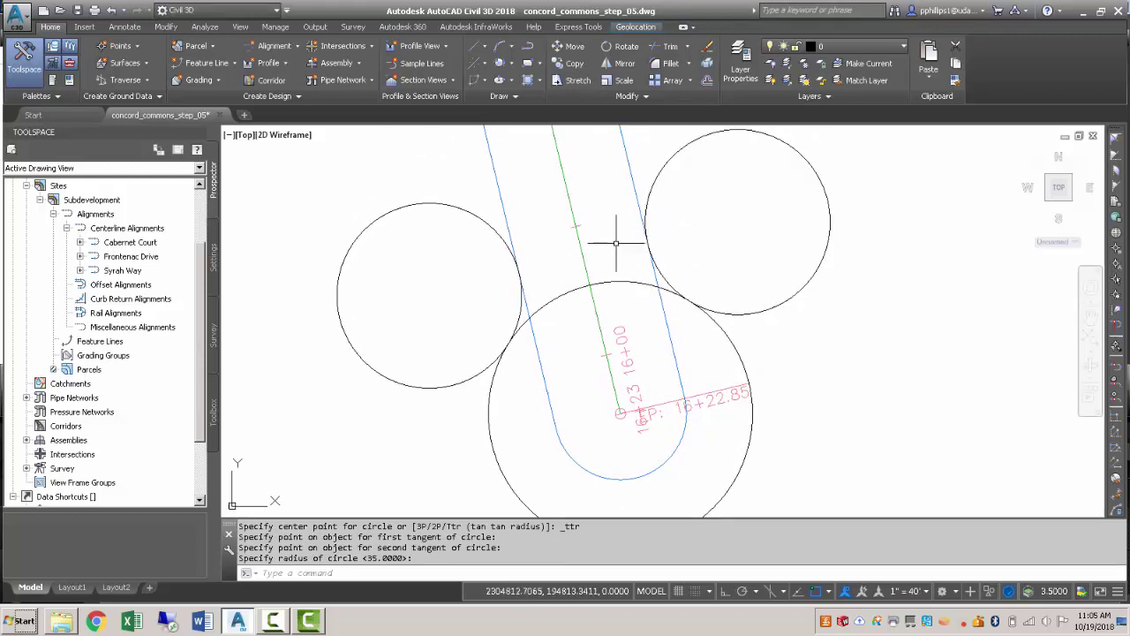
Trim away the unwanted circle portions, leaving one bulb outline joining both road edges.
{"action": "left_click", "coordinate": [657, 49]}
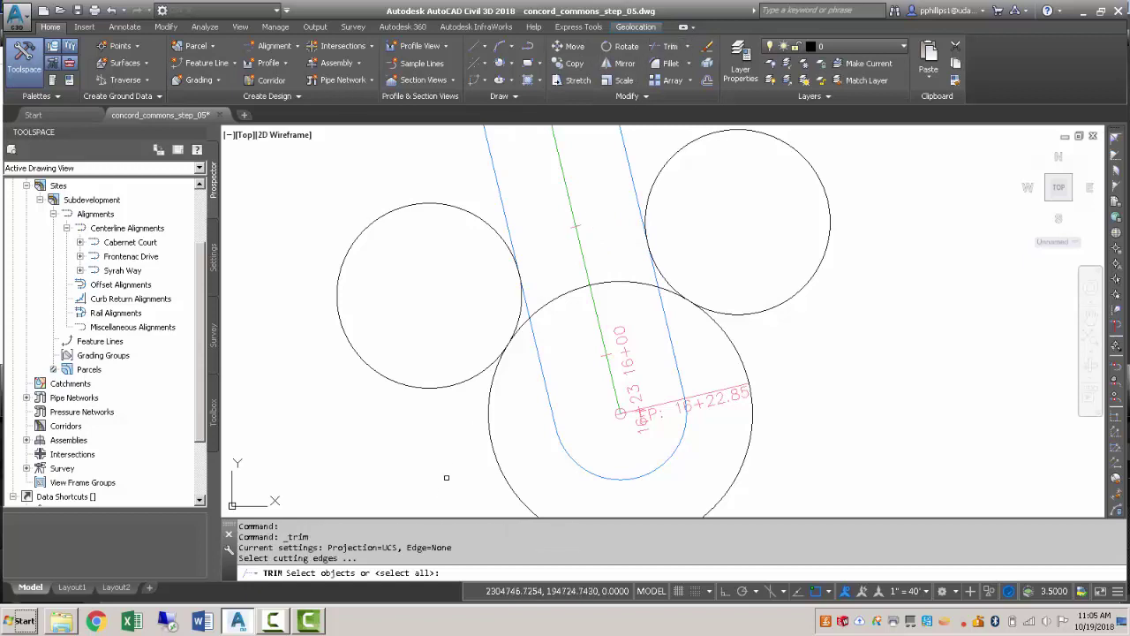
{"action": "key", "text": "Return"}
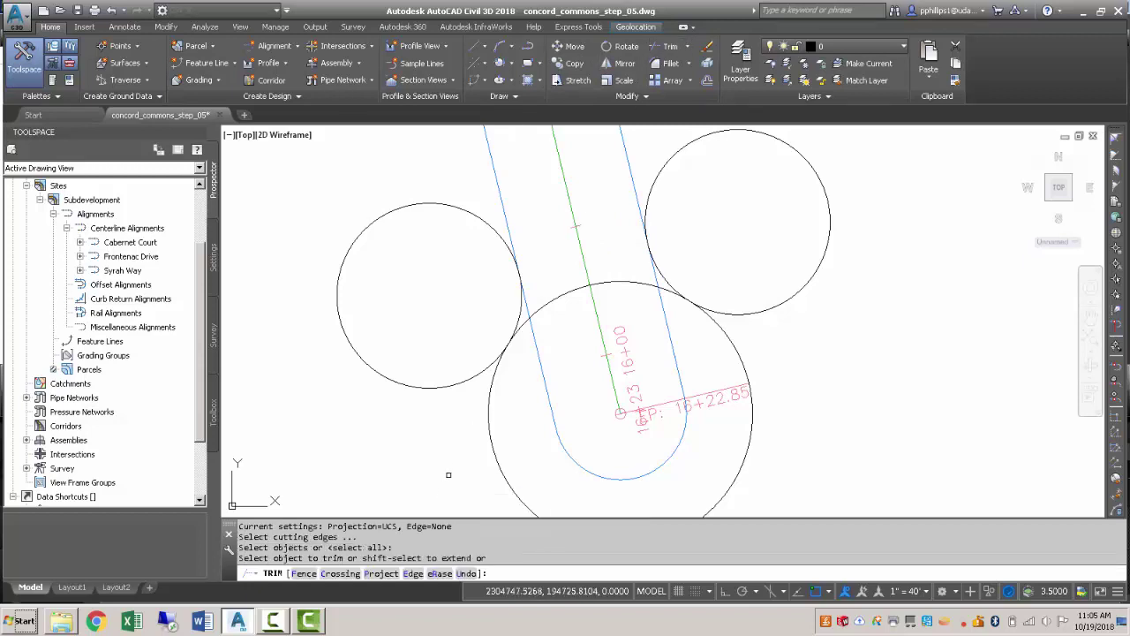
{"action": "left_click", "coordinate": [486, 360]}
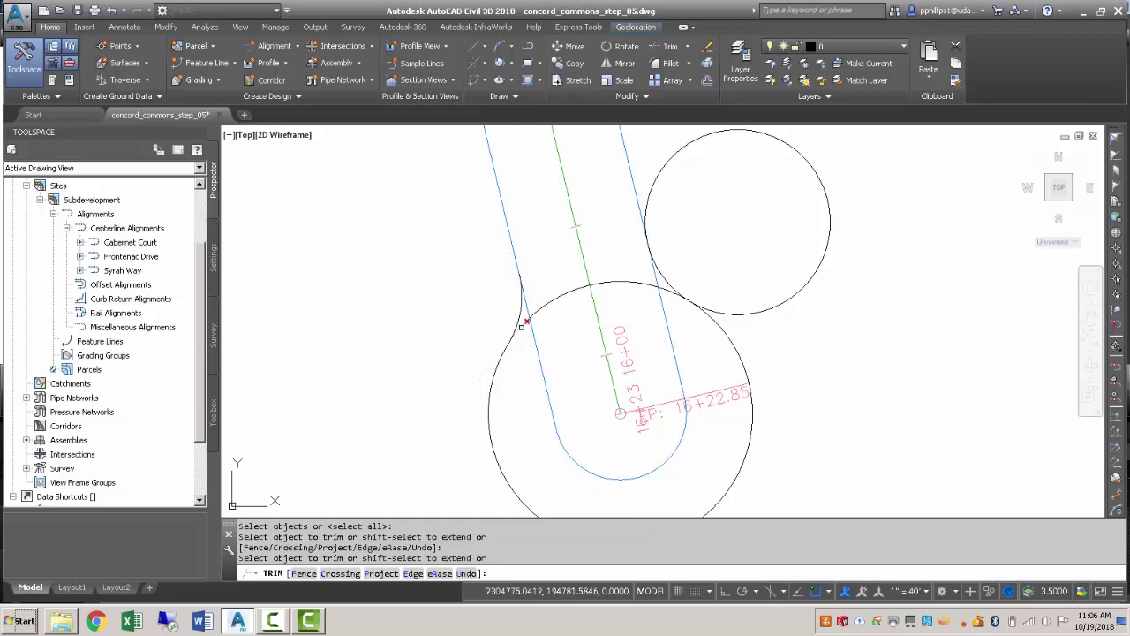
{"action": "left_click", "coordinate": [521, 326]}
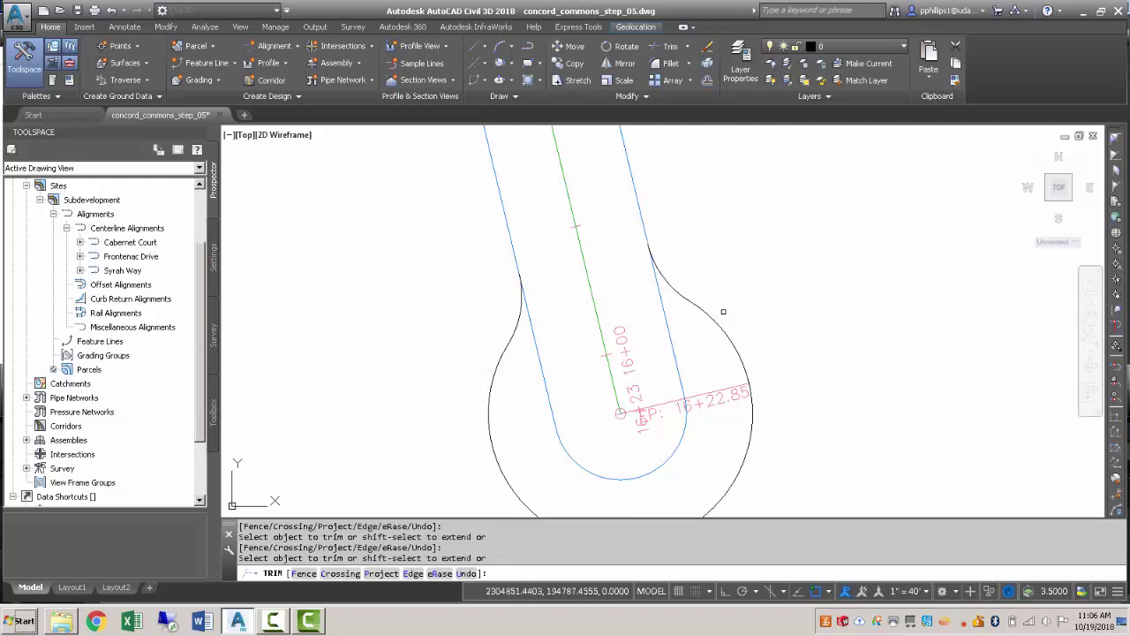
{"action": "key", "text": "Return"}
{"action": "mouse_move", "coordinate": [723, 311]}
{"action": "middle_mouse_down"}
{"action": "mouse_move", "coordinate": [718, 324]}
{"action": "mouse_move", "coordinate": [722, 293]}
{"action": "middle_mouse_up"}
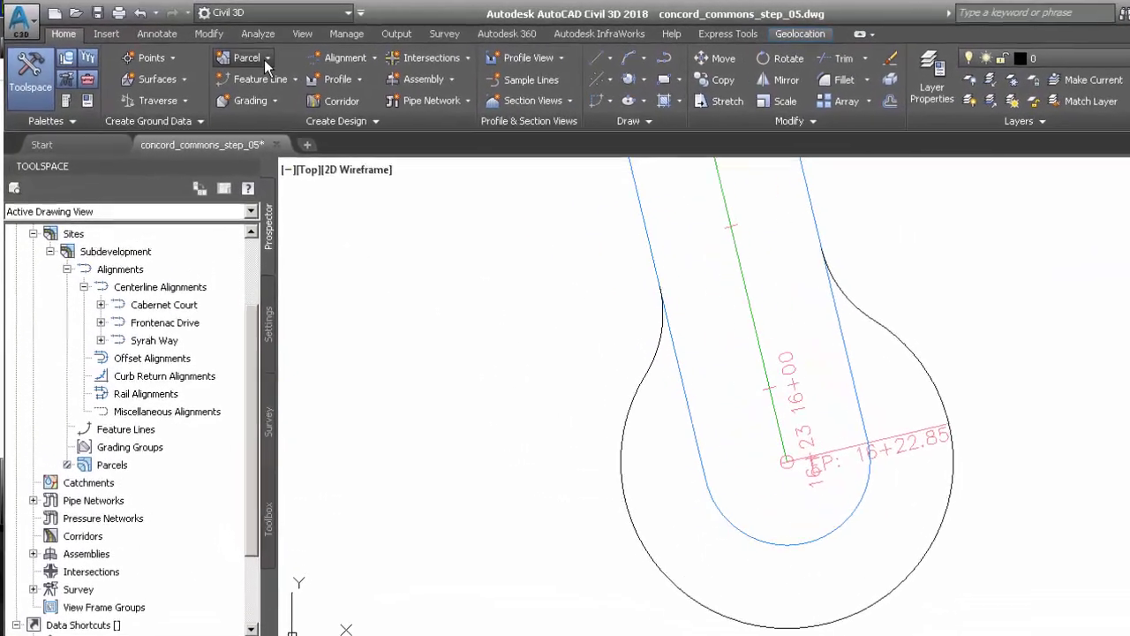
Create parcel PROPERTY : 7 (4550.91 sq ft) from the bulb arcs, erasing the original linework.
{"action": "left_click", "coordinate": [195, 45]}
{"action": "left_click", "coordinate": [296, 139]}
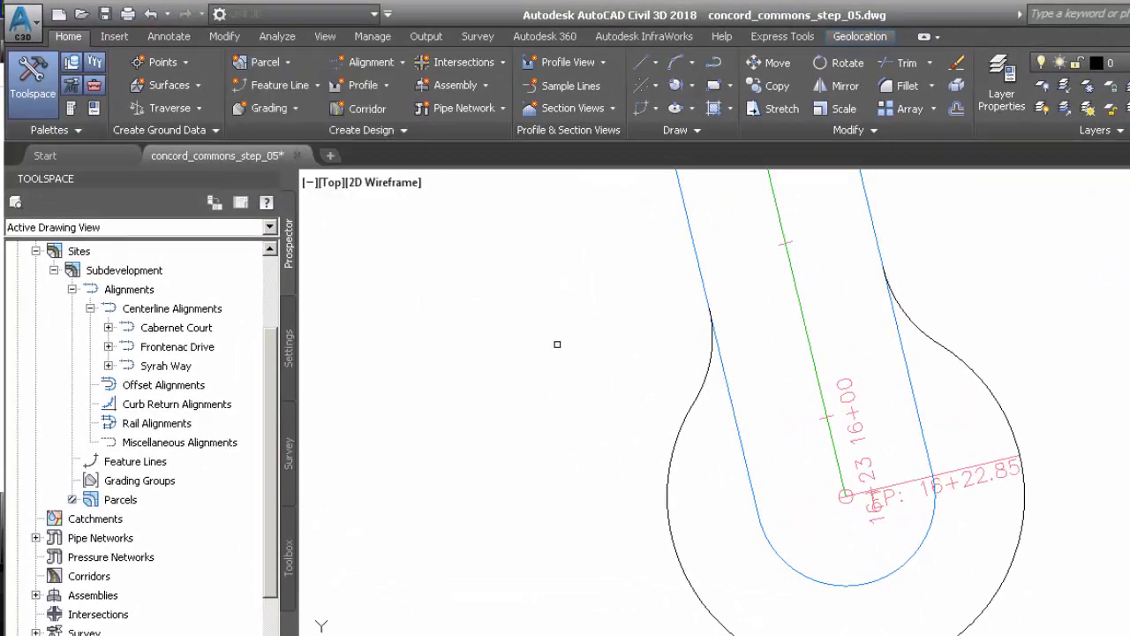
{"action": "left_click", "coordinate": [699, 388]}
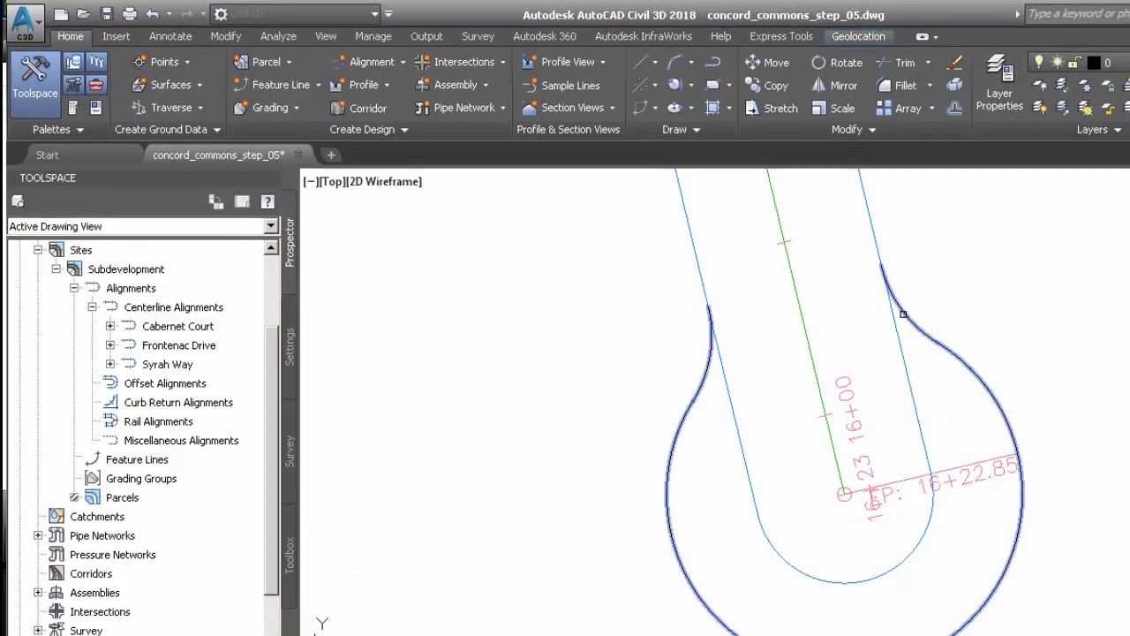
{"action": "left_click", "coordinate": [902, 313]}
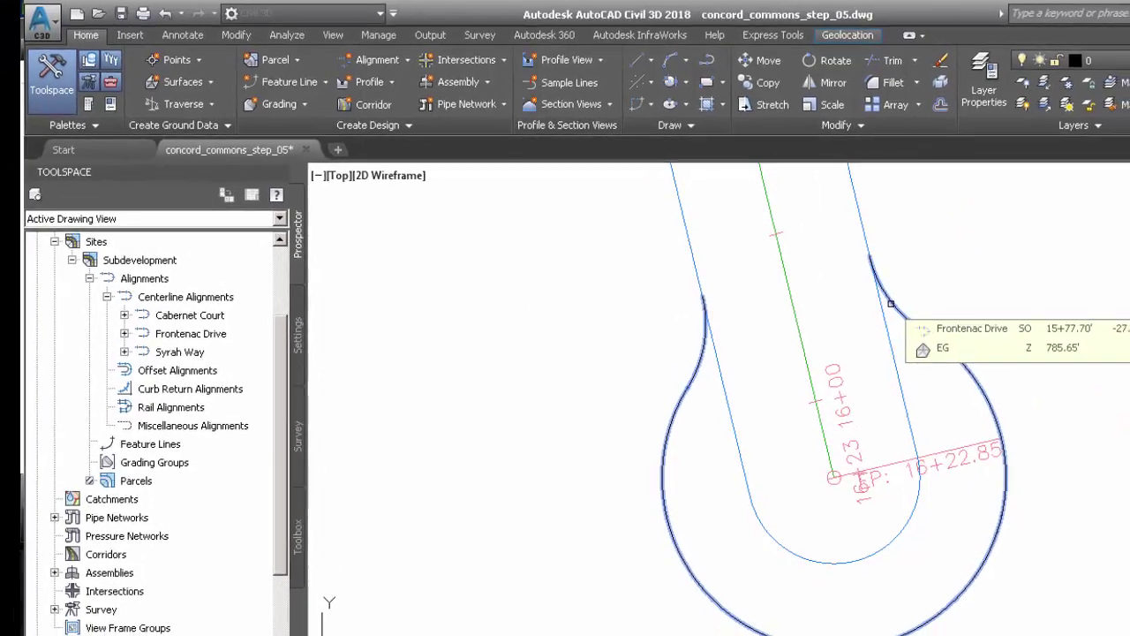
{"action": "key", "text": "Return"}
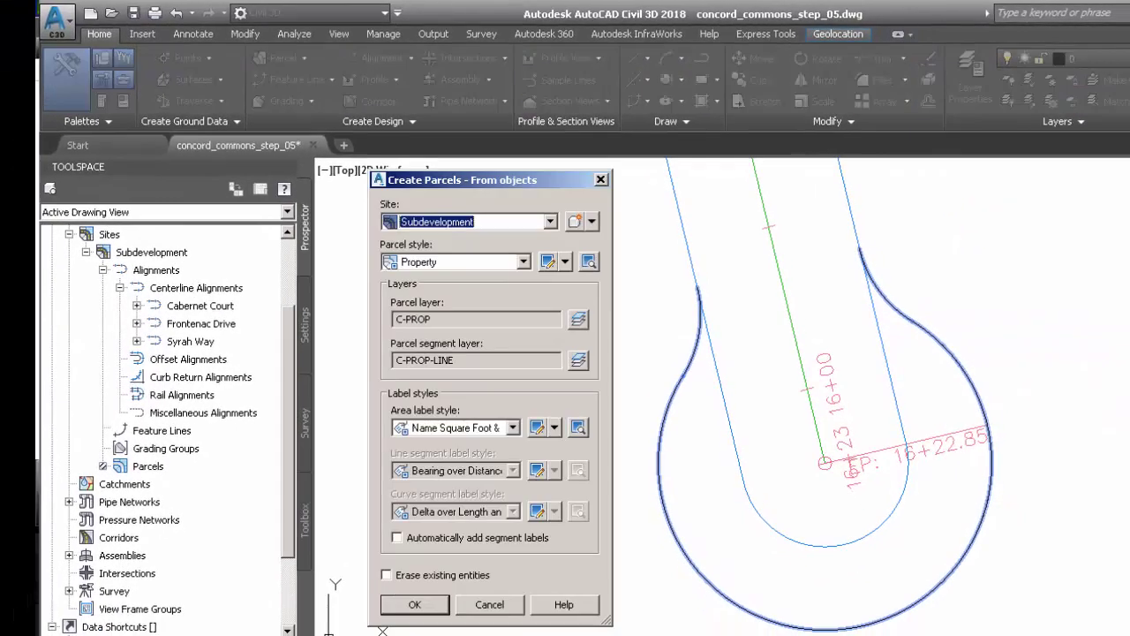
{"action": "left_click", "coordinate": [434, 576]}
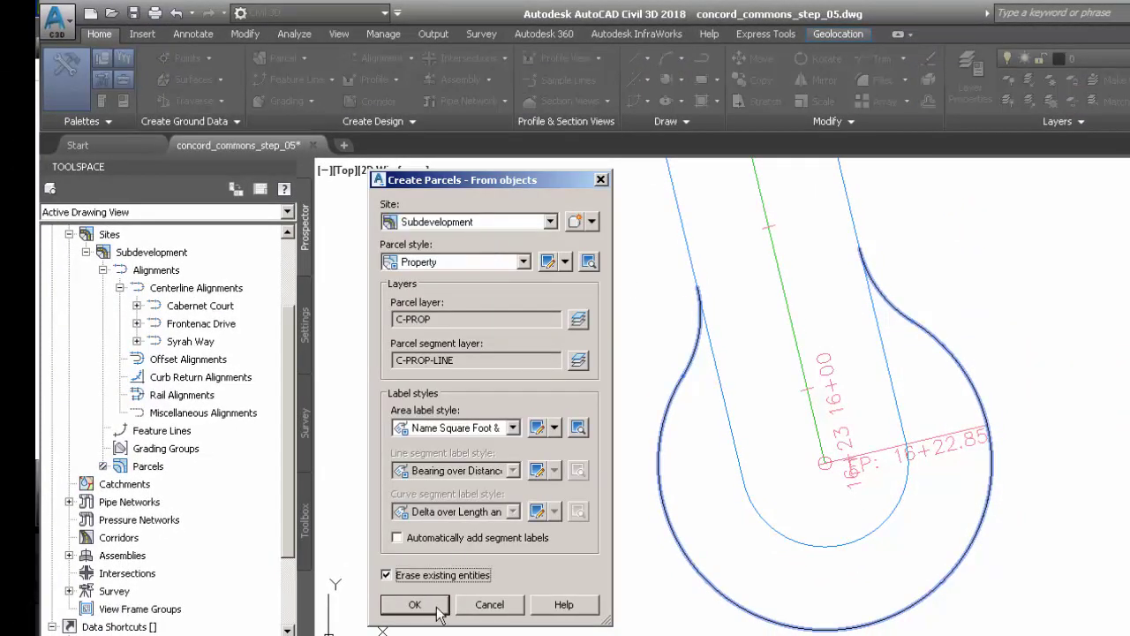
{"action": "left_click", "coordinate": [415, 605]}
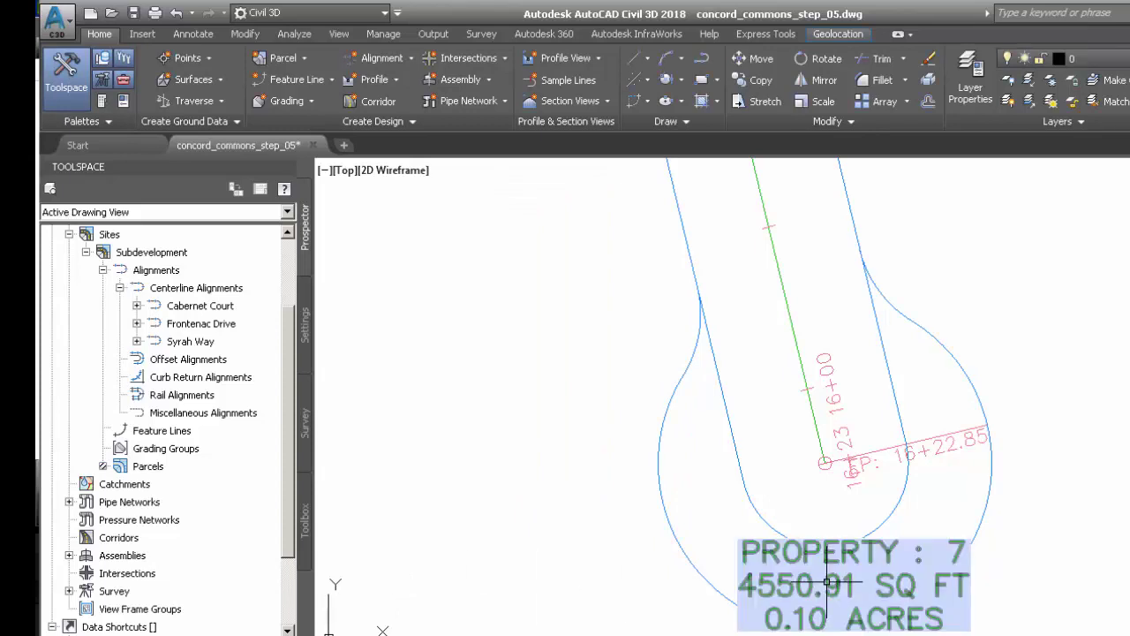
{"action": "left_click", "coordinate": [828, 580]}
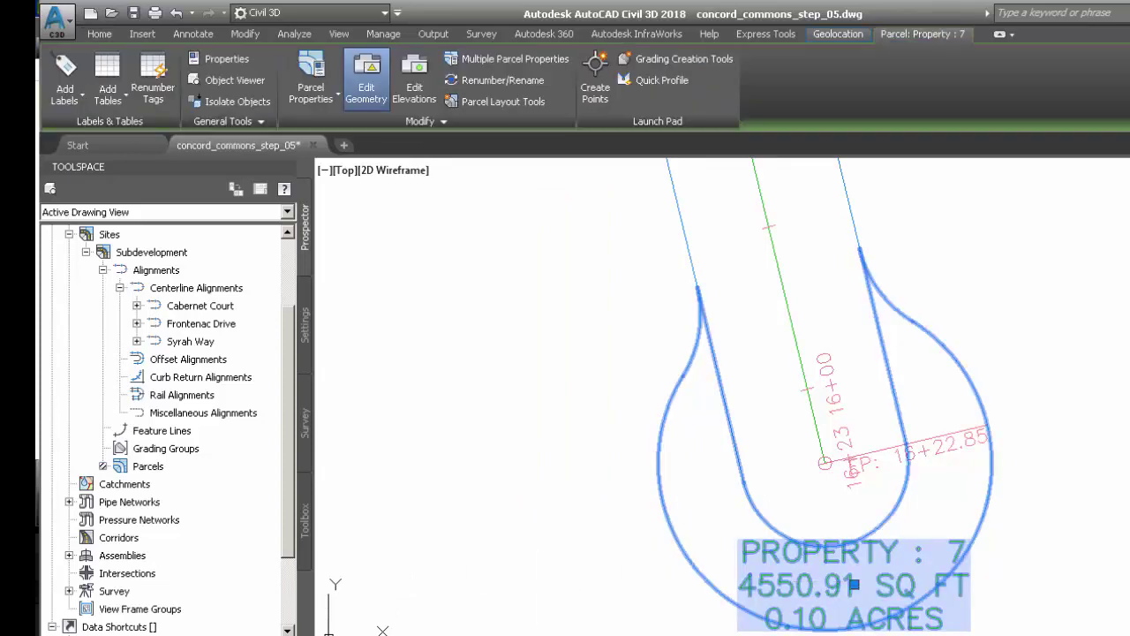
Delete the left and right parcel segments separating the bulb from the road parcel.
{"action": "key", "text": "Escape"}
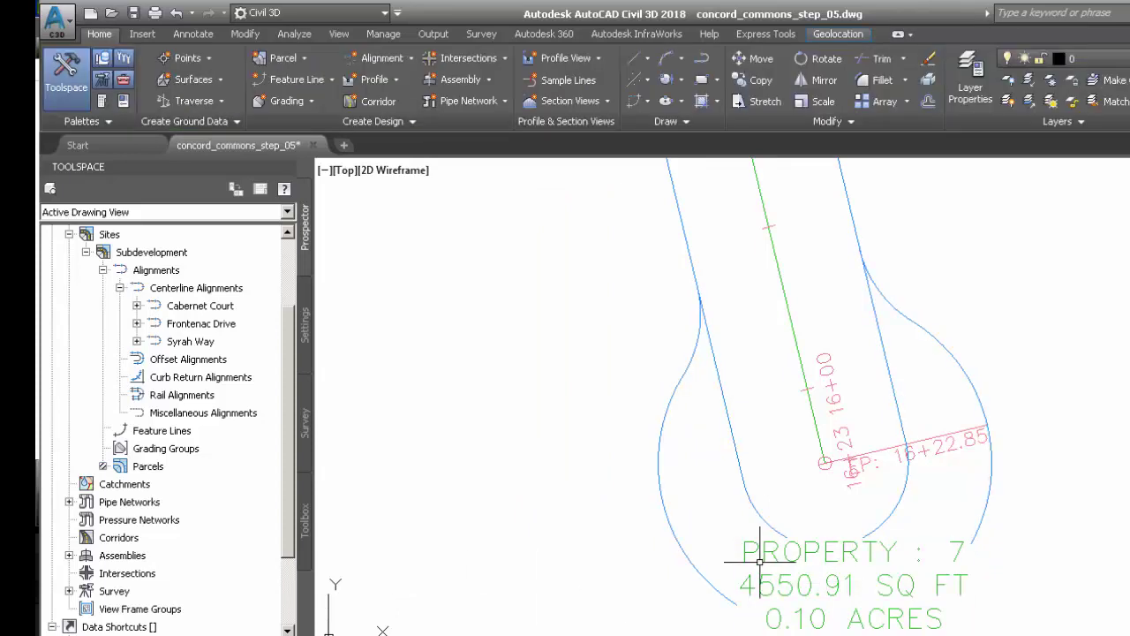
{"action": "left_click", "coordinate": [303, 59]}
{"action": "left_click", "coordinate": [306, 92]}
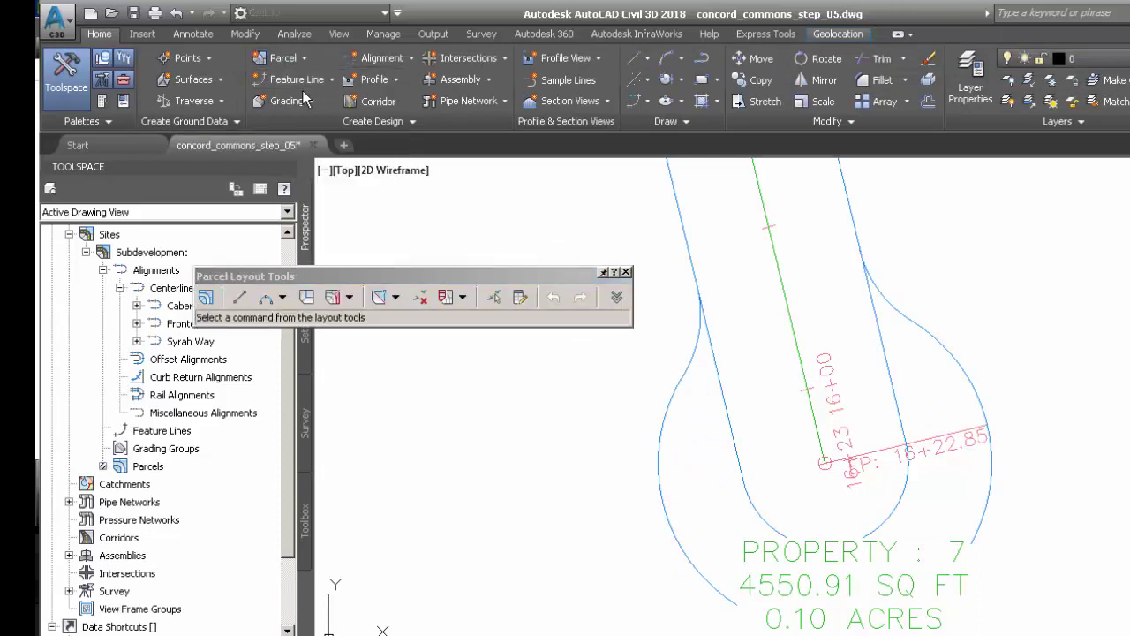
{"action": "left_click", "coordinate": [419, 300]}
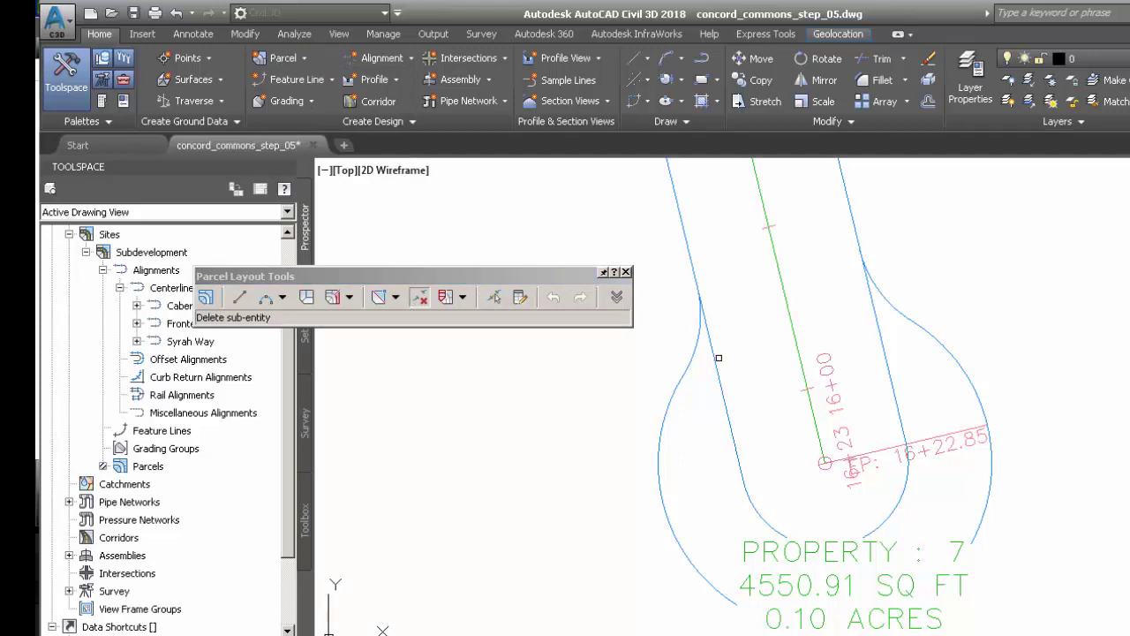
{"action": "left_click", "coordinate": [714, 373]}
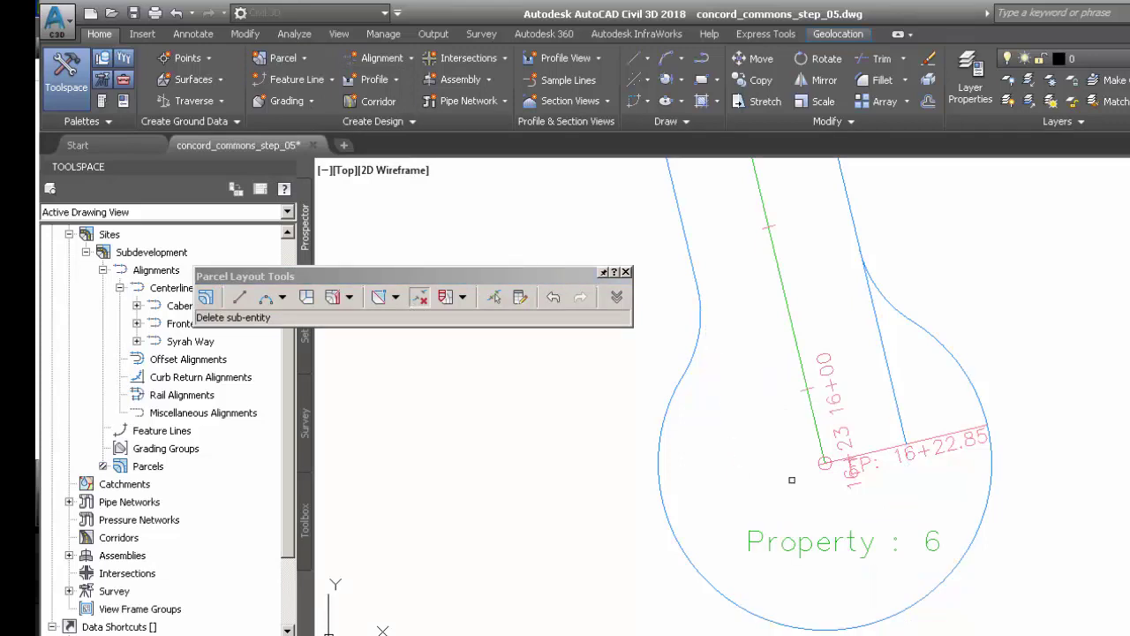
{"action": "left_click", "coordinate": [893, 404]}
{"action": "key", "text": "Escape"}
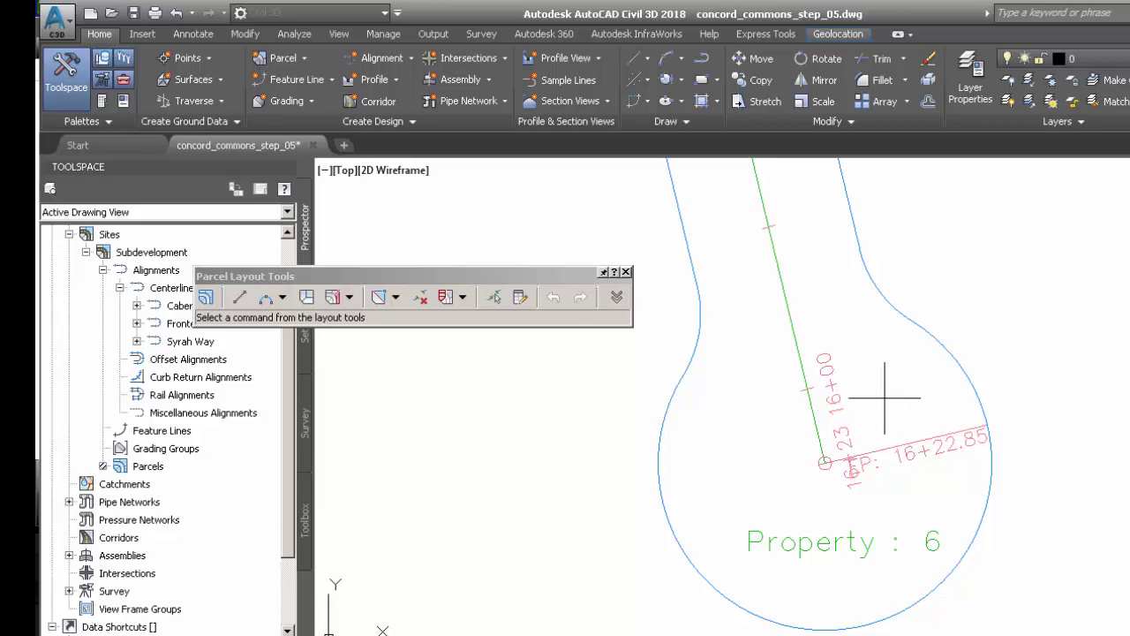
Close the Parcel Layout Tools and inspect the merged Property : 6 right-of-way boundary along the road.
{"action": "left_click", "coordinate": [625, 271]}
{"action": "scroll", "coordinate": [651, 320], "scroll_direction": "down", "scroll_amount": 6}
{"action": "middle_click_drag", "start_coordinate": [702, 305], "coordinate": [799, 573]}
{"action": "left_click", "coordinate": [818, 534]}
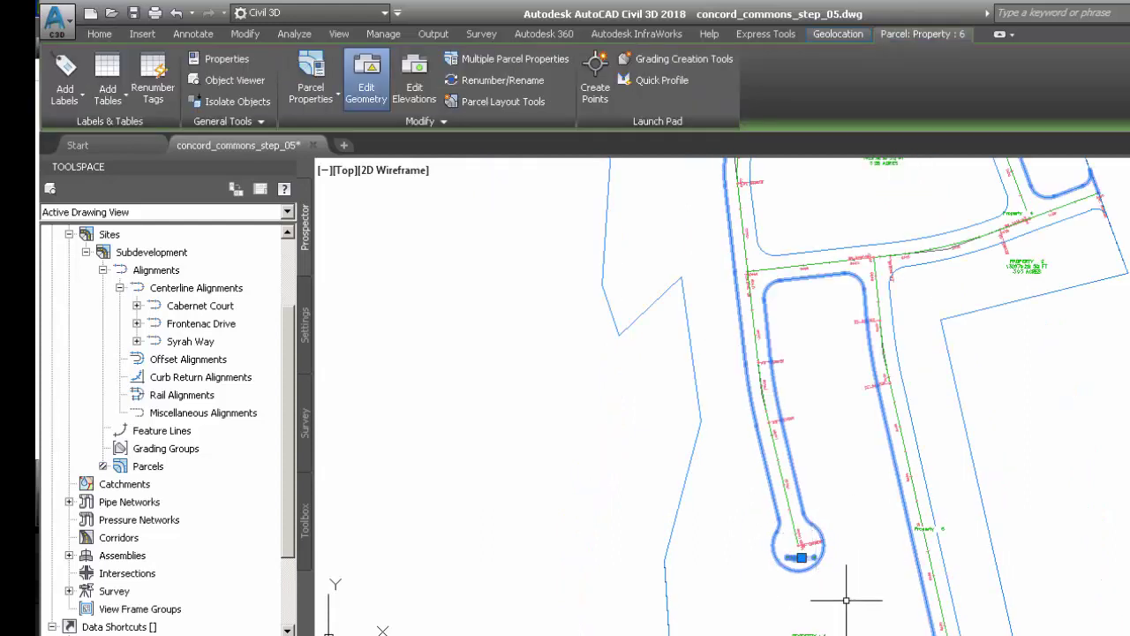
{"action": "middle_click_drag", "start_coordinate": [842, 442], "coordinate": [844, 482]}
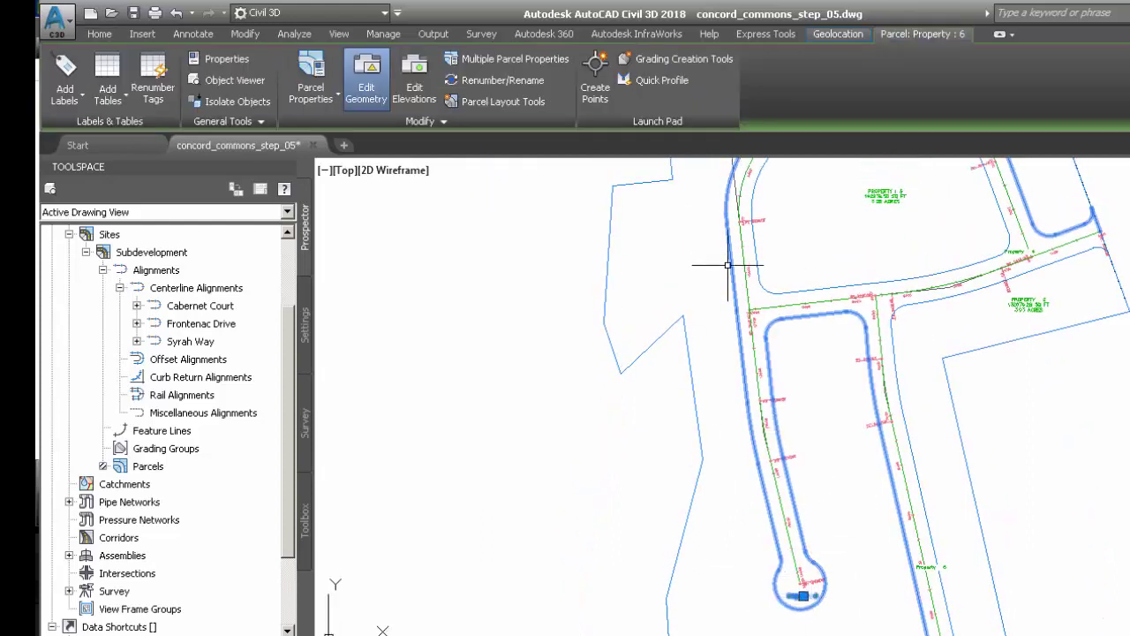
{"action": "key", "text": "Escape"}
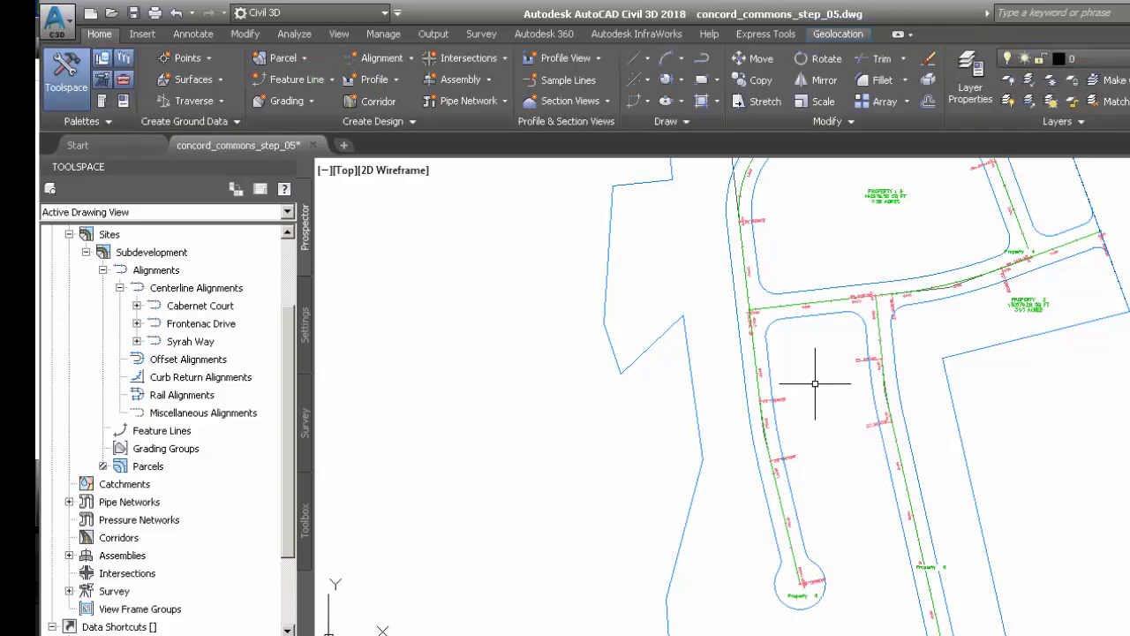
Zoom out and check the neighbouring lot parcels and the cul-de-sac parcel by their labels.
{"action": "scroll", "coordinate": [814, 383], "scroll_direction": "down", "scroll_amount": 3}
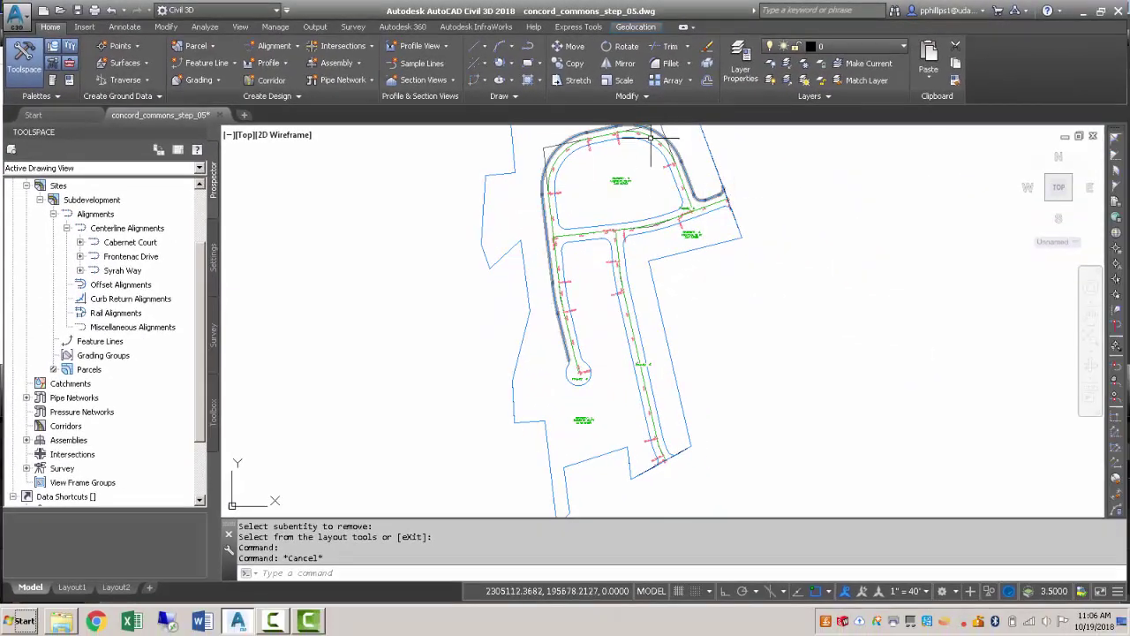
{"action": "left_click", "coordinate": [582, 421]}
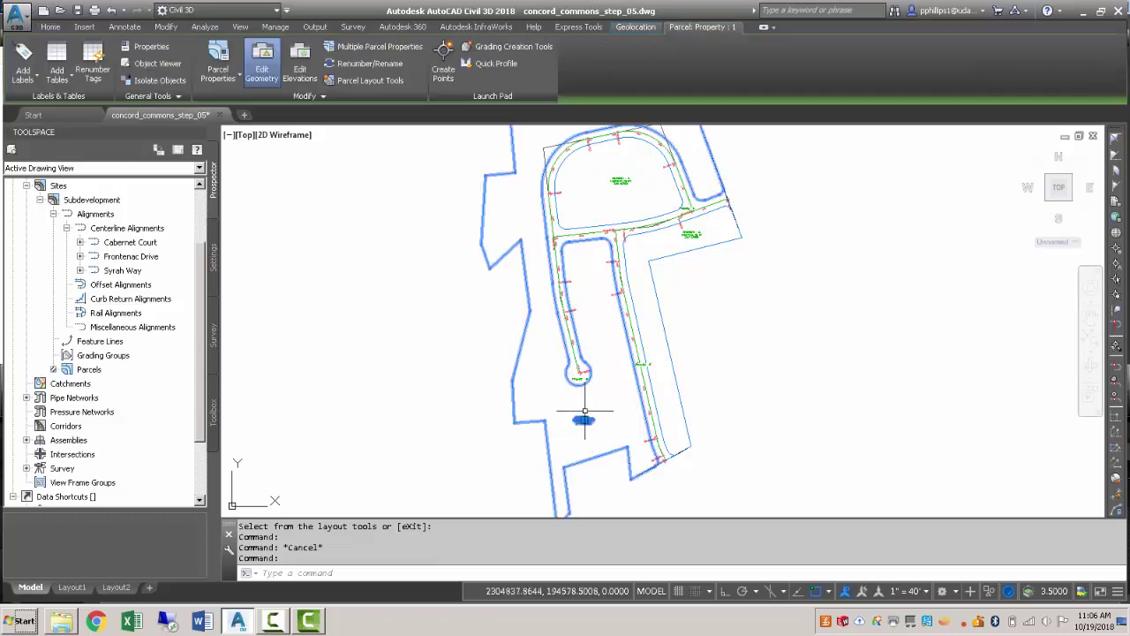
{"action": "key", "text": "Escape"}
{"action": "left_click", "coordinate": [687, 236]}
{"action": "key", "text": "Escape"}
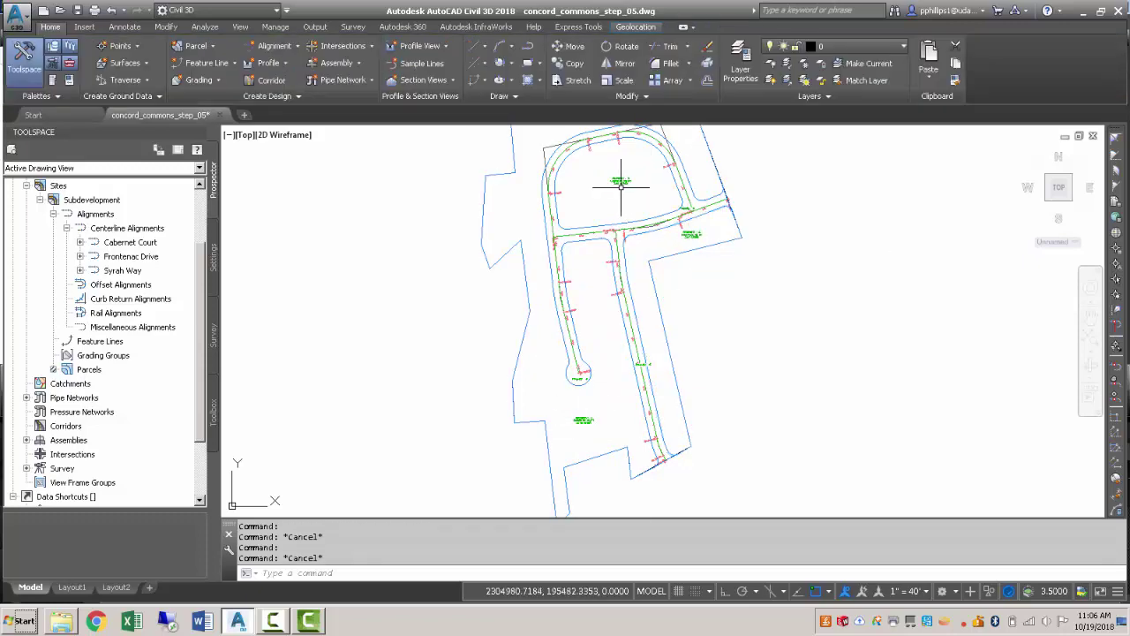
{"action": "left_click", "coordinate": [621, 181]}
{"action": "left_click", "coordinate": [621, 181]}
{"action": "key", "text": "Escape"}
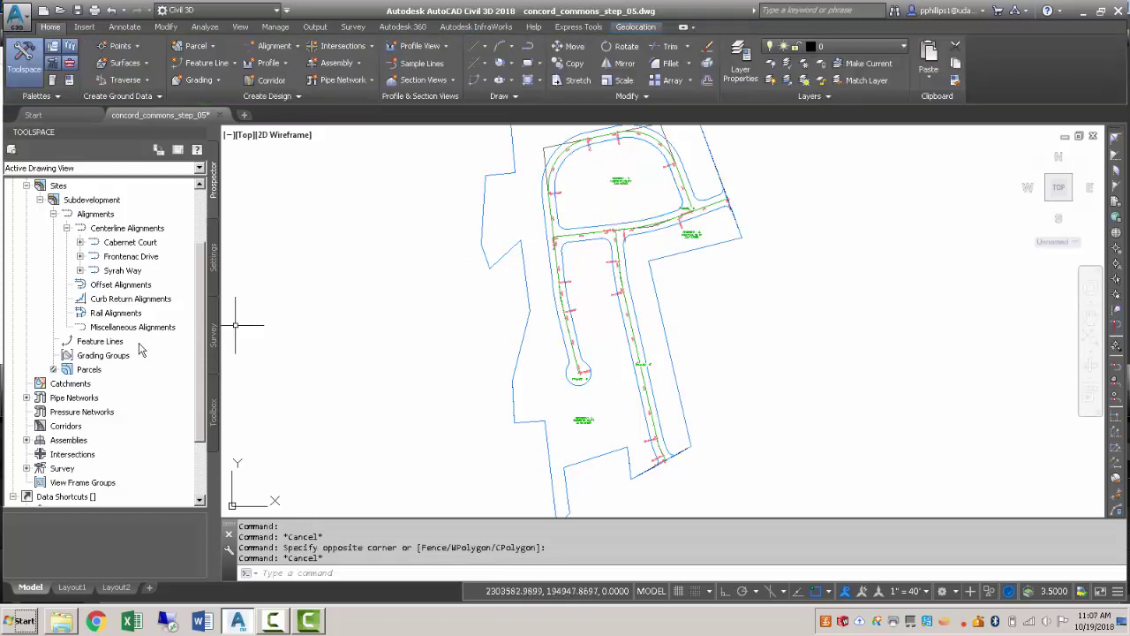
Refresh the Parcels collection in Prospector and save concord_commons_step_05.dwg.
{"action": "right_click", "coordinate": [86, 370]}
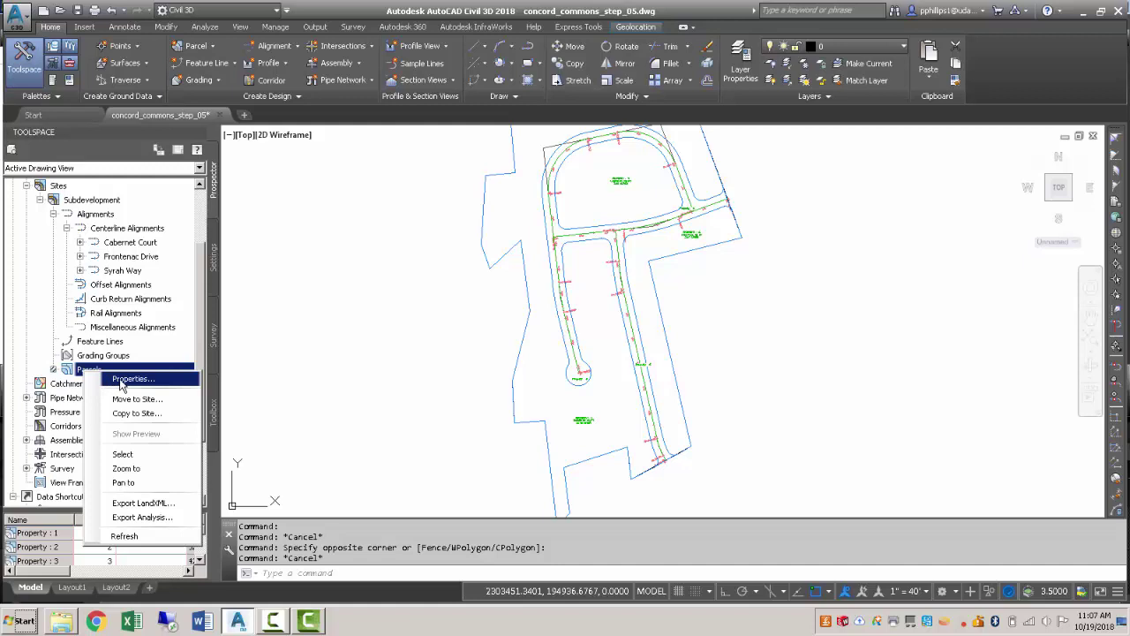
{"action": "left_click", "coordinate": [155, 536]}
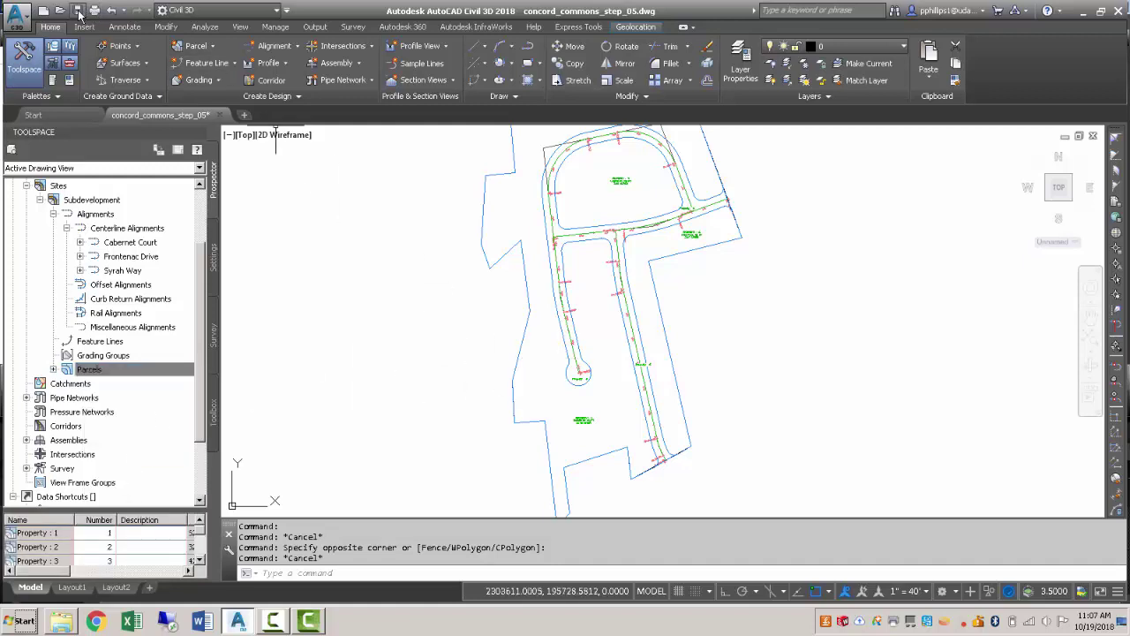
{"action": "key", "text": "ctrl+s"}
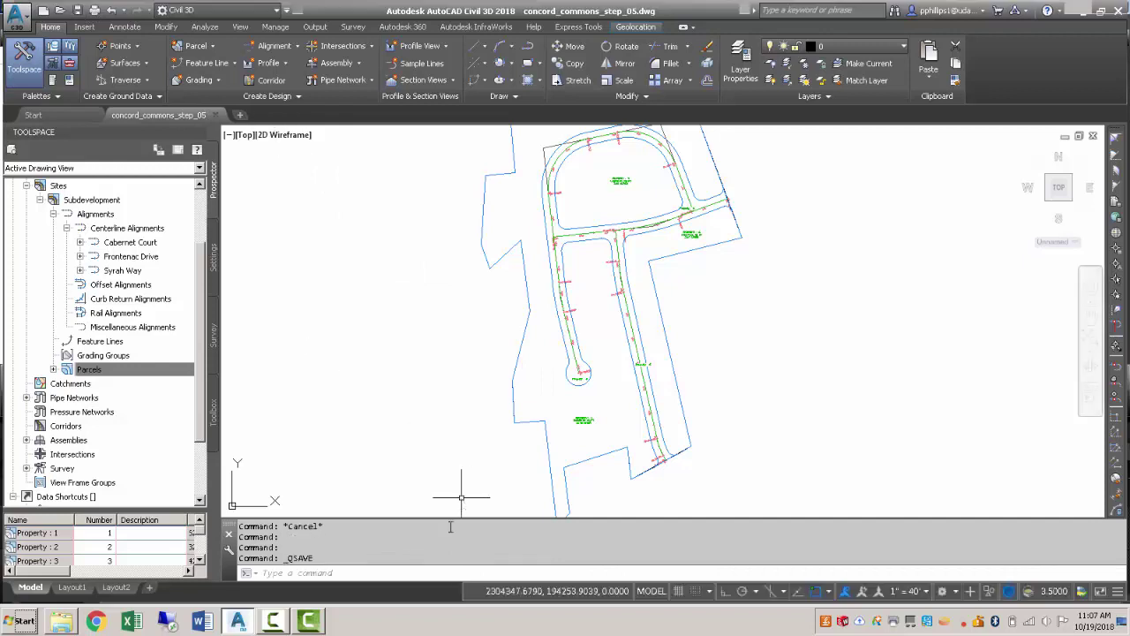